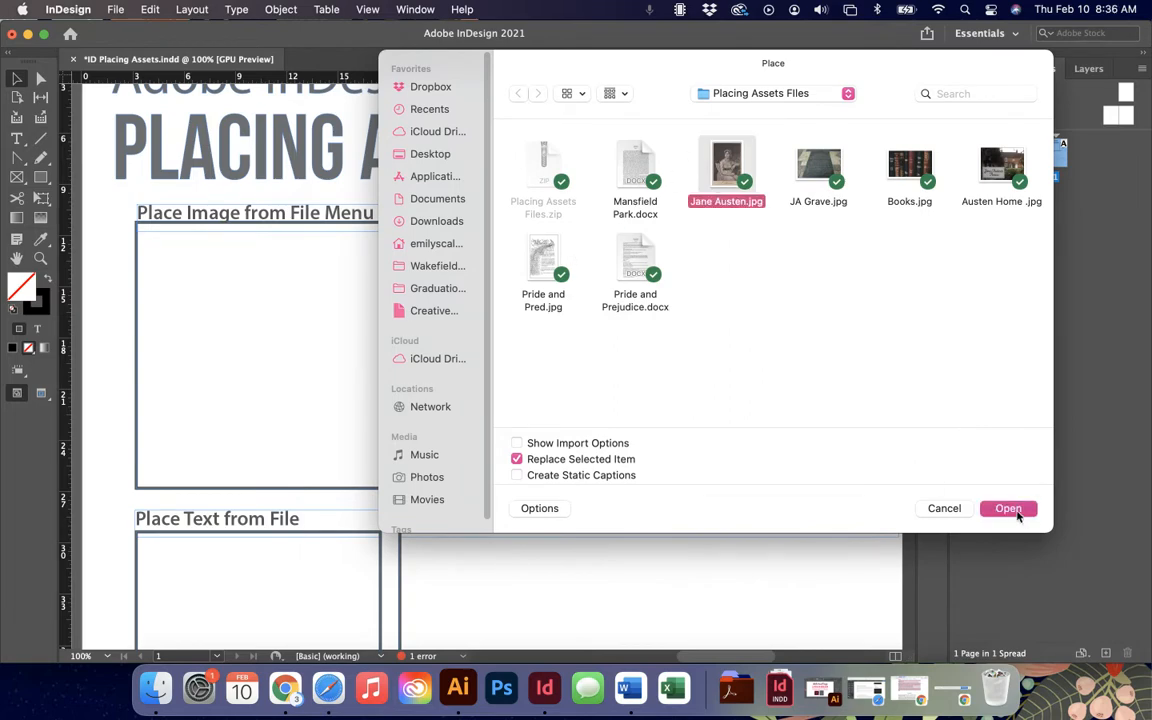
# Place Jane Austen.jpg on the page, starting at the upper-left corner inside the "Place Image from File Menu" box
pyautogui.click(1017, 515)
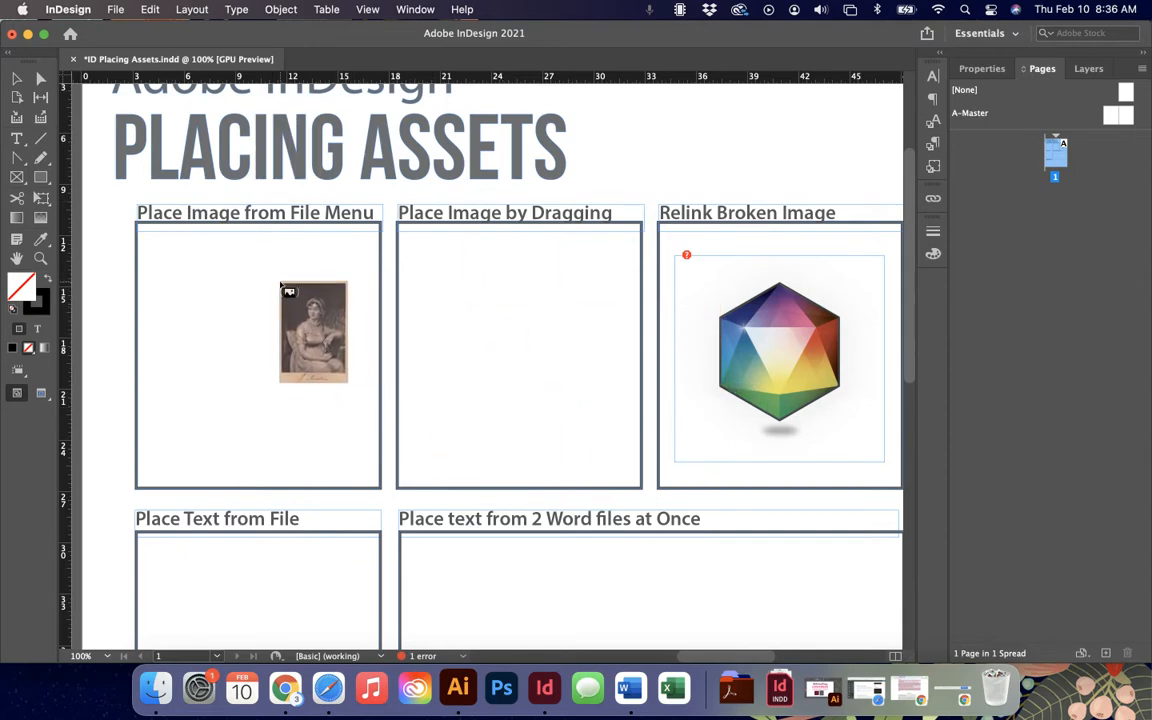
pyautogui.press('super+minus')
pyautogui.press('super+minus')
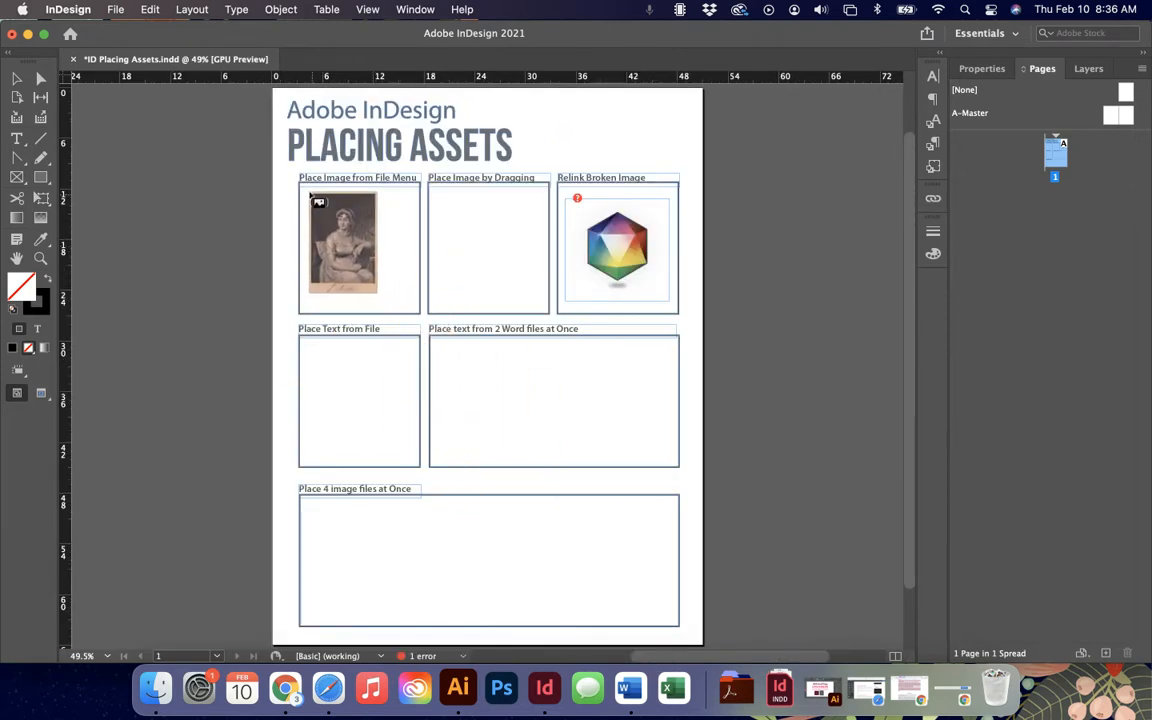
pyautogui.moveTo(306, 188); pyautogui.dragTo(308, 190)
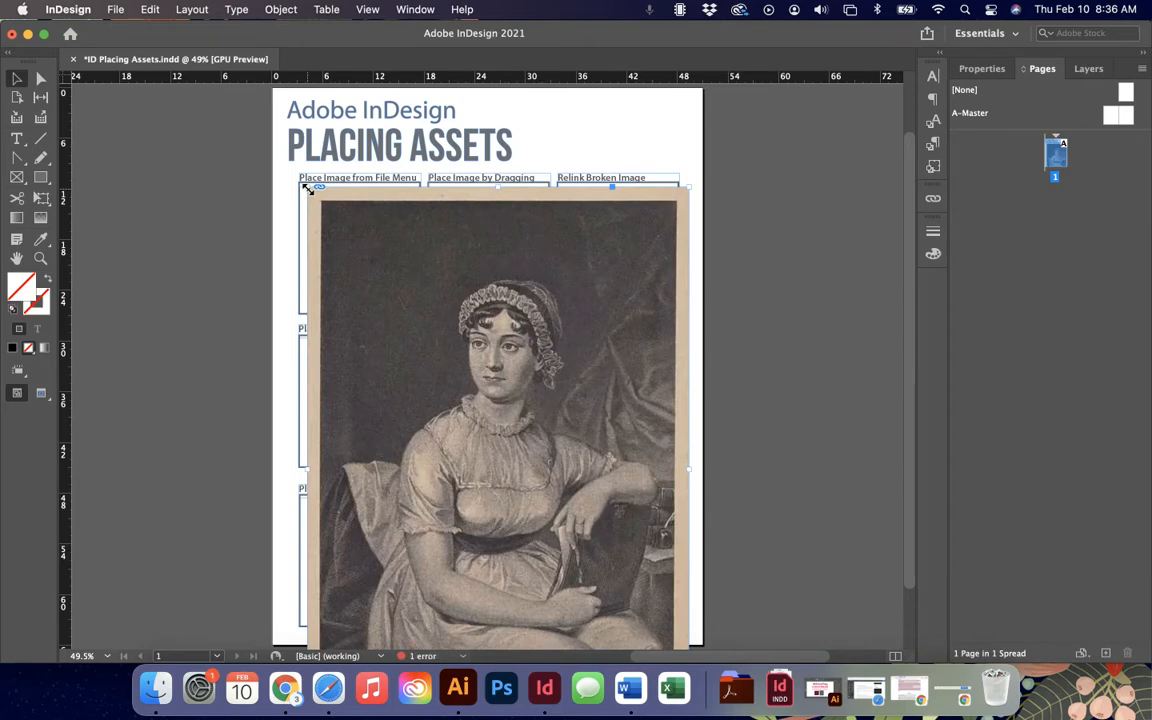
# Move the portrait and shrink its frame until it sits inside the "Place Image from File Menu" box
pyautogui.moveTo(365, 252); pyautogui.dragTo(172, 150)
pyautogui.moveTo(442, 528); pyautogui.dragTo(553, 442)
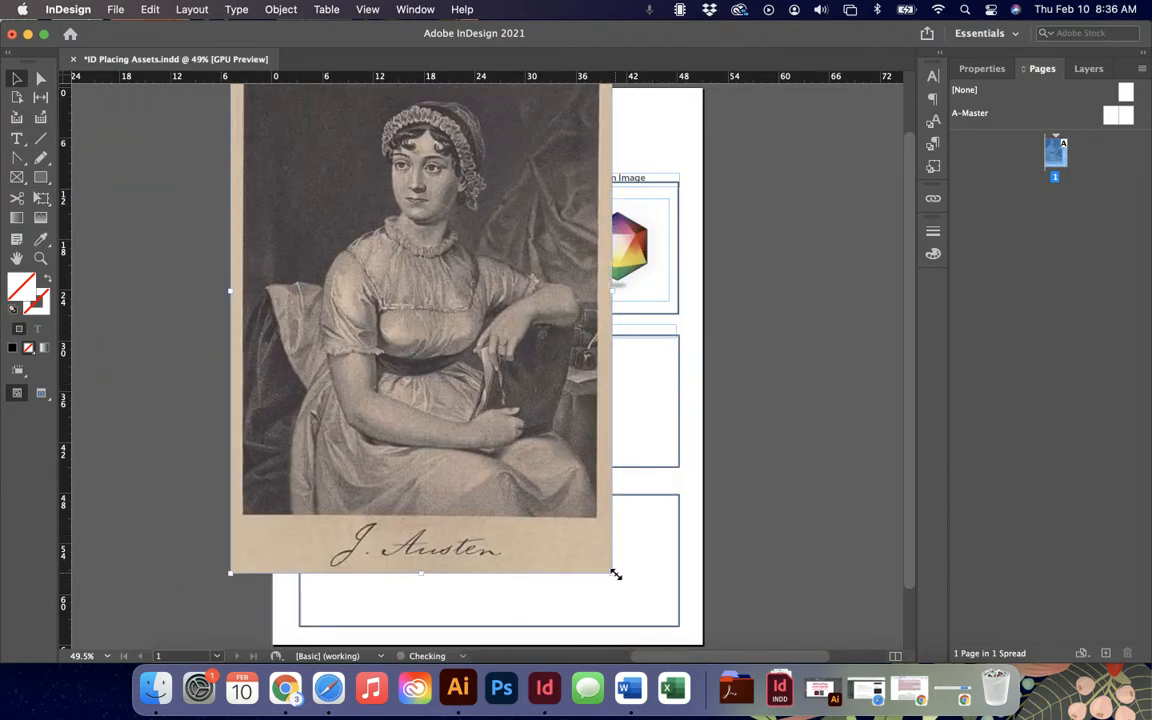
pyautogui.moveTo(615, 576); pyautogui.dragTo(466, 356)
pyautogui.moveTo(374, 287); pyautogui.dragTo(420, 415)
pyautogui.moveTo(513, 486); pyautogui.dragTo(415, 370)
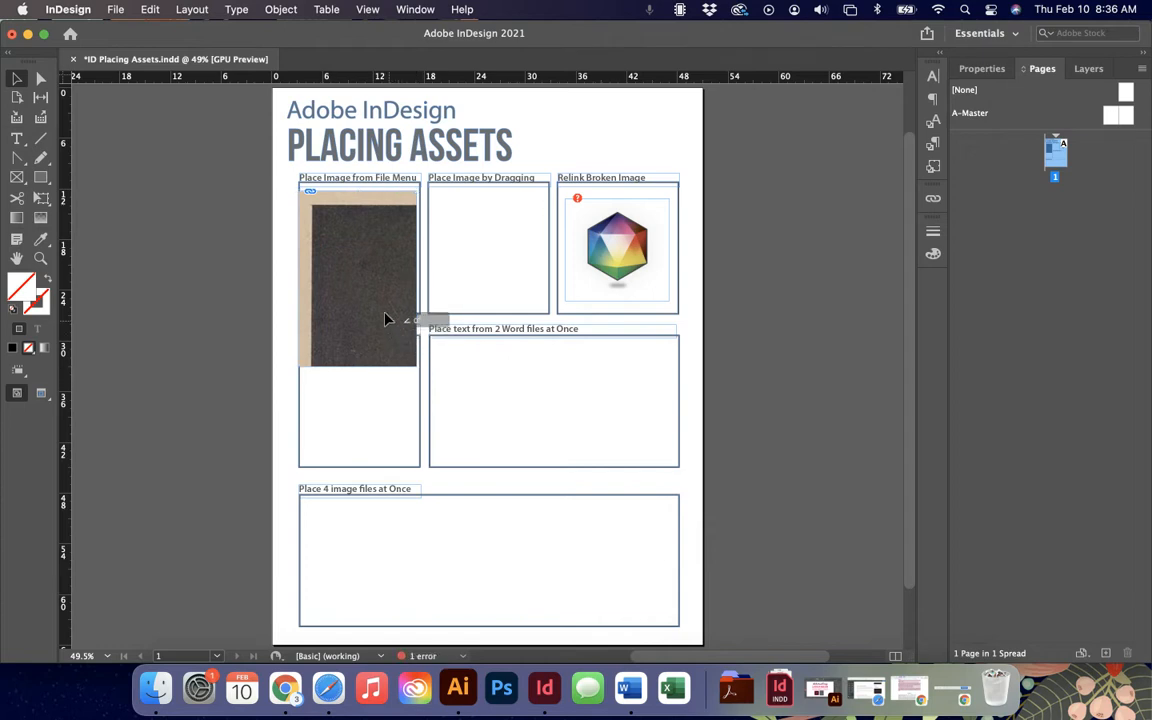
pyautogui.moveTo(357, 367); pyautogui.dragTo(358, 309)
# Fit the portrait proportionally within its frame using Fit Content Proportionally, and deselect it
pyautogui.rightClick(392, 248)
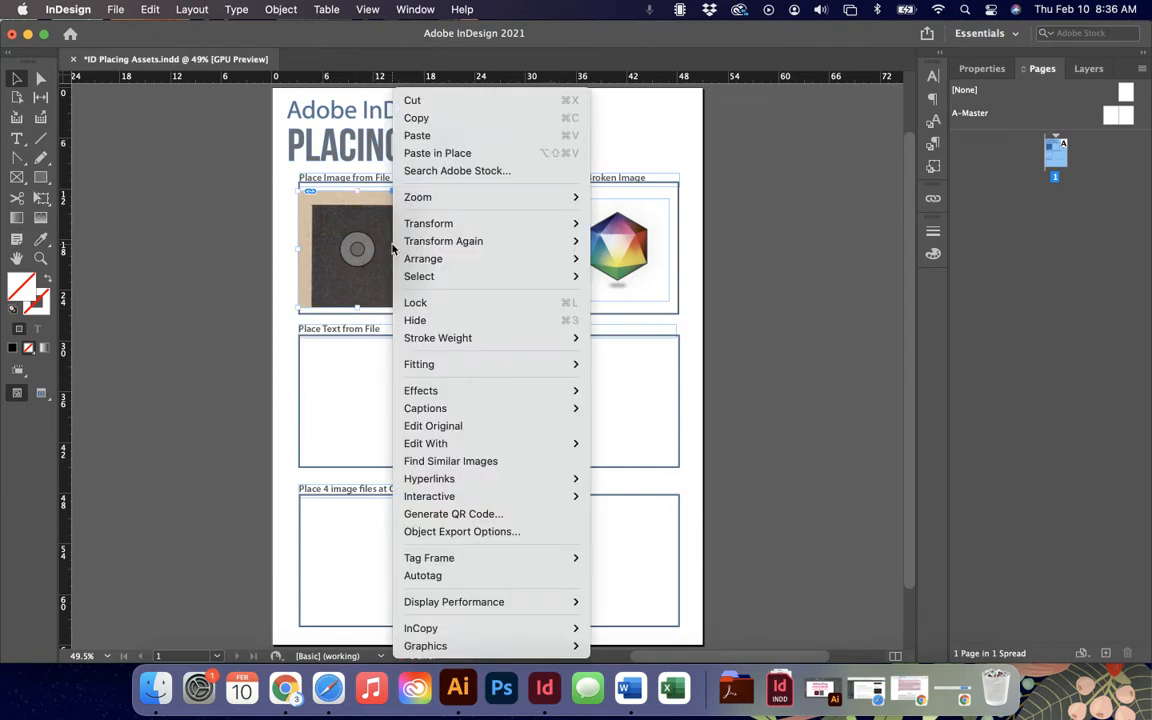
pyautogui.moveTo(470, 364)
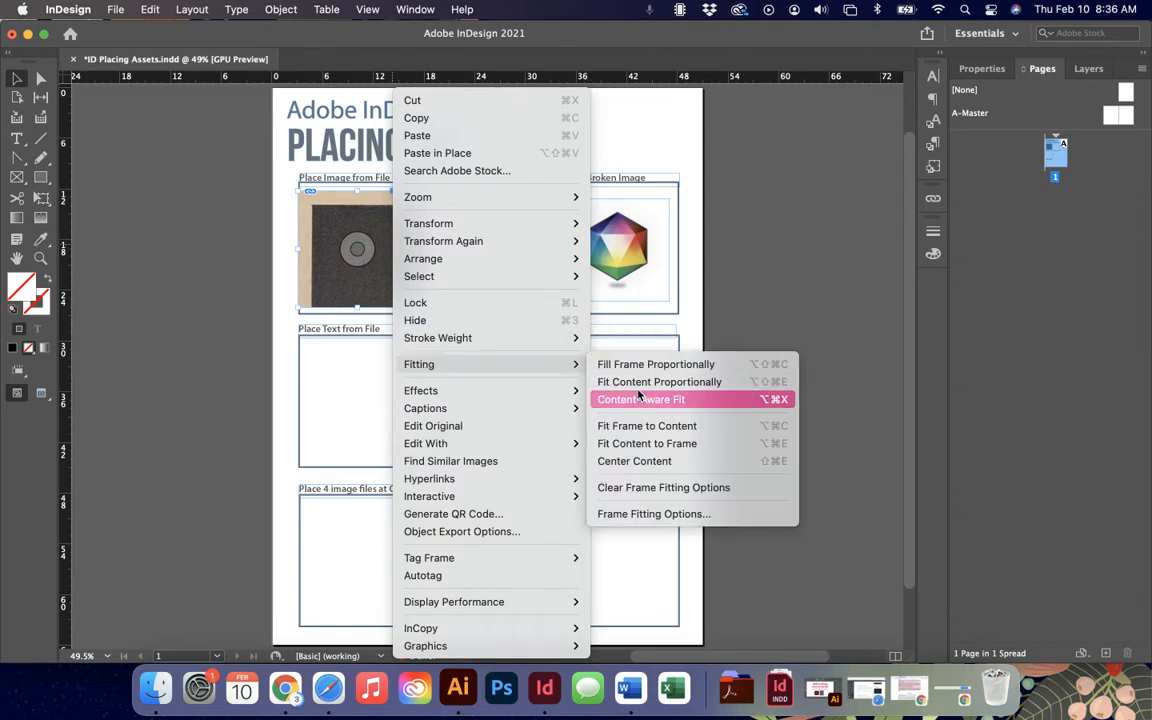
pyautogui.click(637, 383)
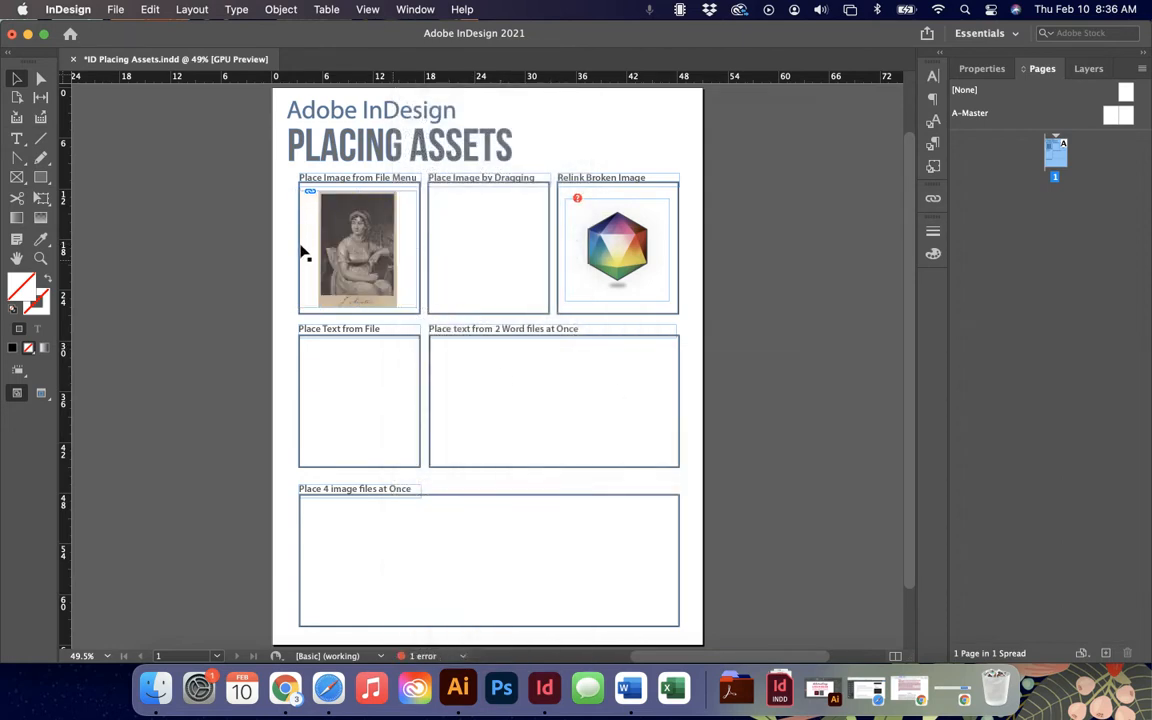
pyautogui.click(196, 238)
# Switch to Finder, open the Placing Assets Files folder inside Adobe Visual Design's project folders, and arrange the window so the document page stays accessible
pyautogui.click(158, 694)
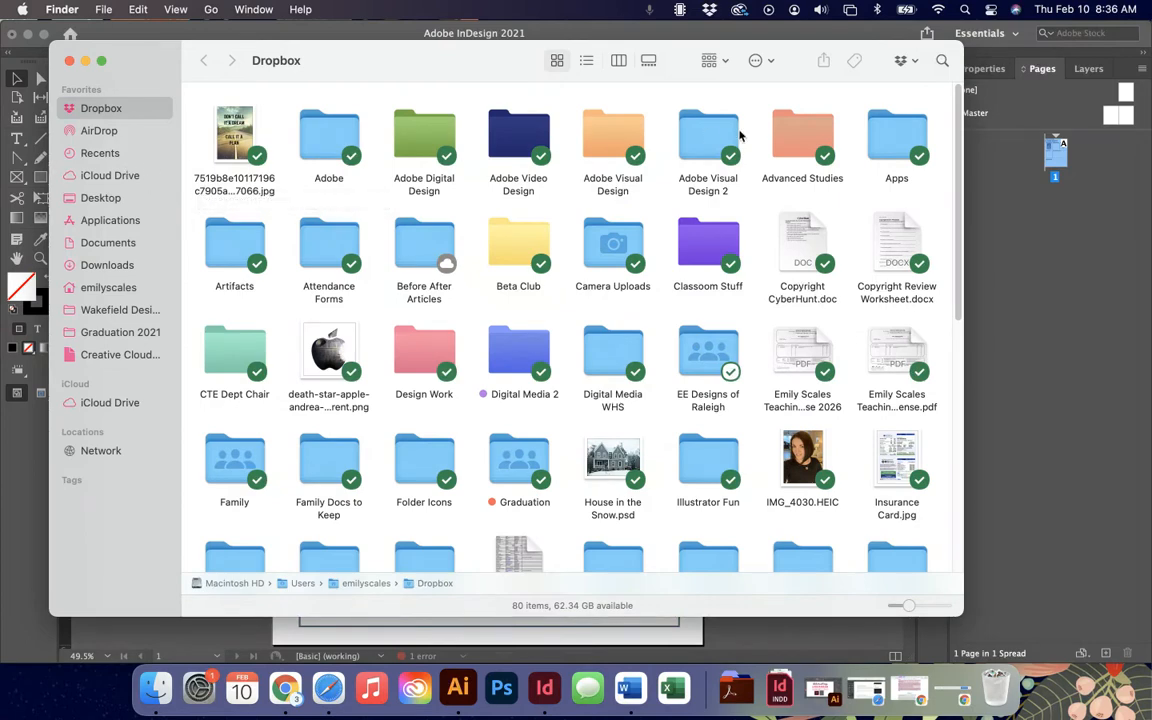
pyautogui.doubleClick(612, 140)
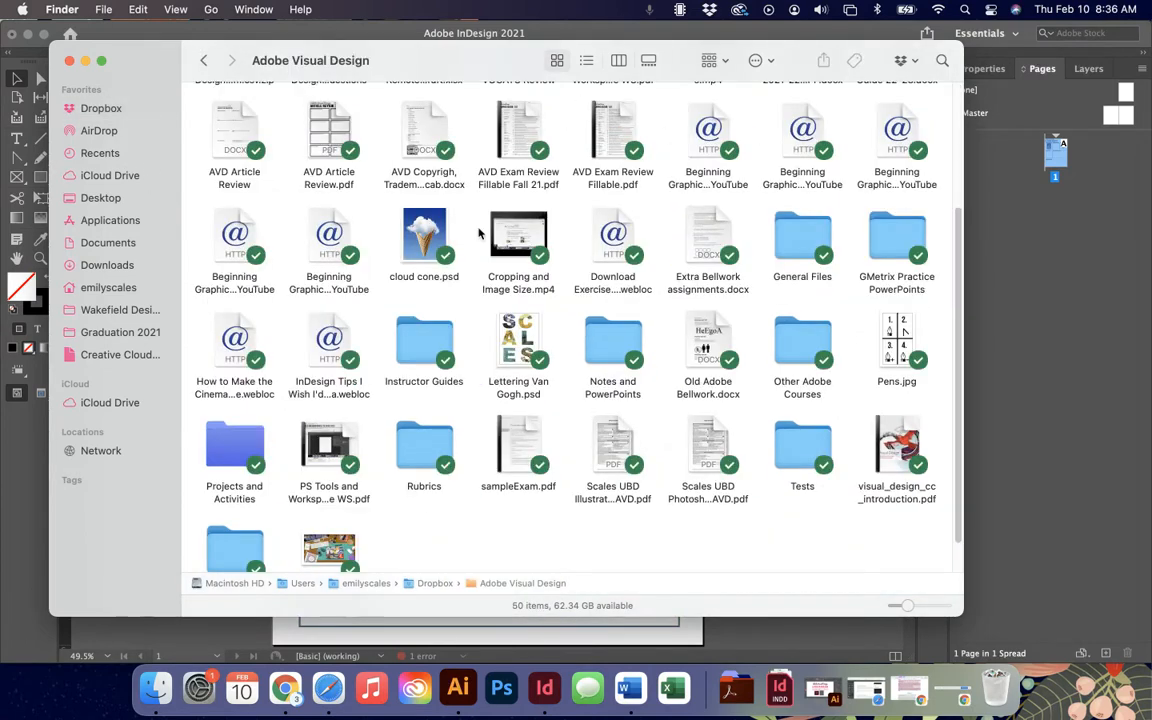
pyautogui.doubleClick(232, 455)
pyautogui.click(406, 212)
pyautogui.doubleClick(406, 212)
pyautogui.doubleClick(232, 118)
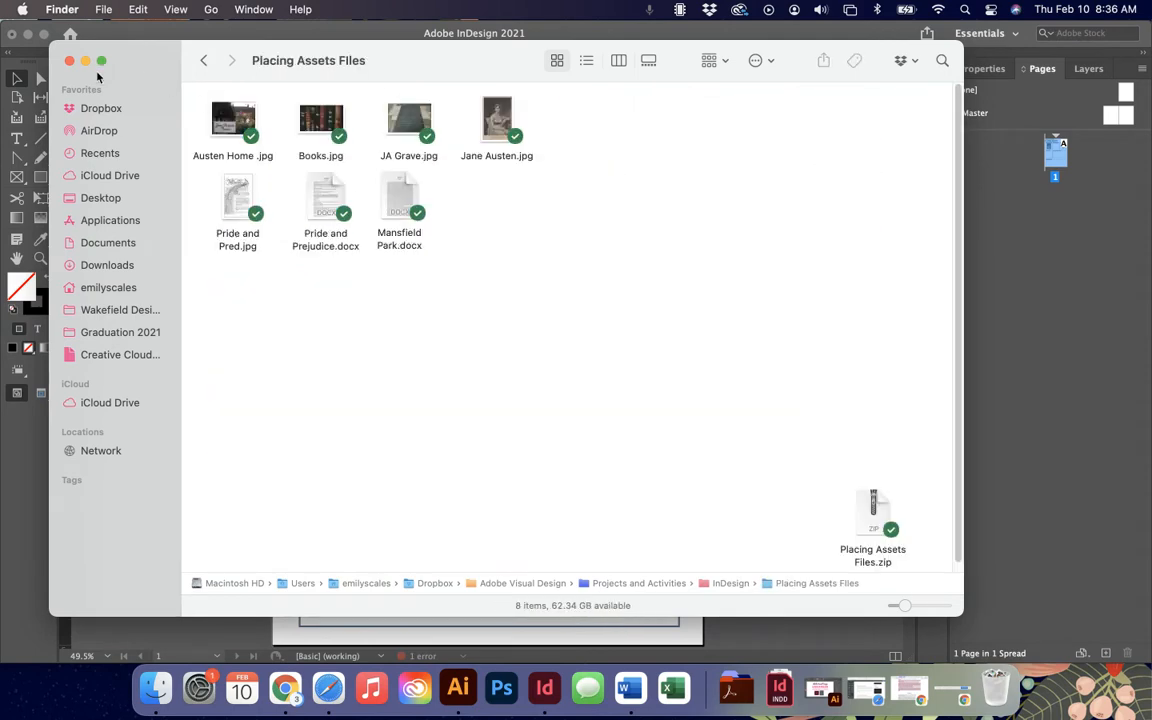
pyautogui.moveTo(48, 113); pyautogui.dragTo(311, 113)
pyautogui.moveTo(424, 68); pyautogui.dragTo(604, 83)
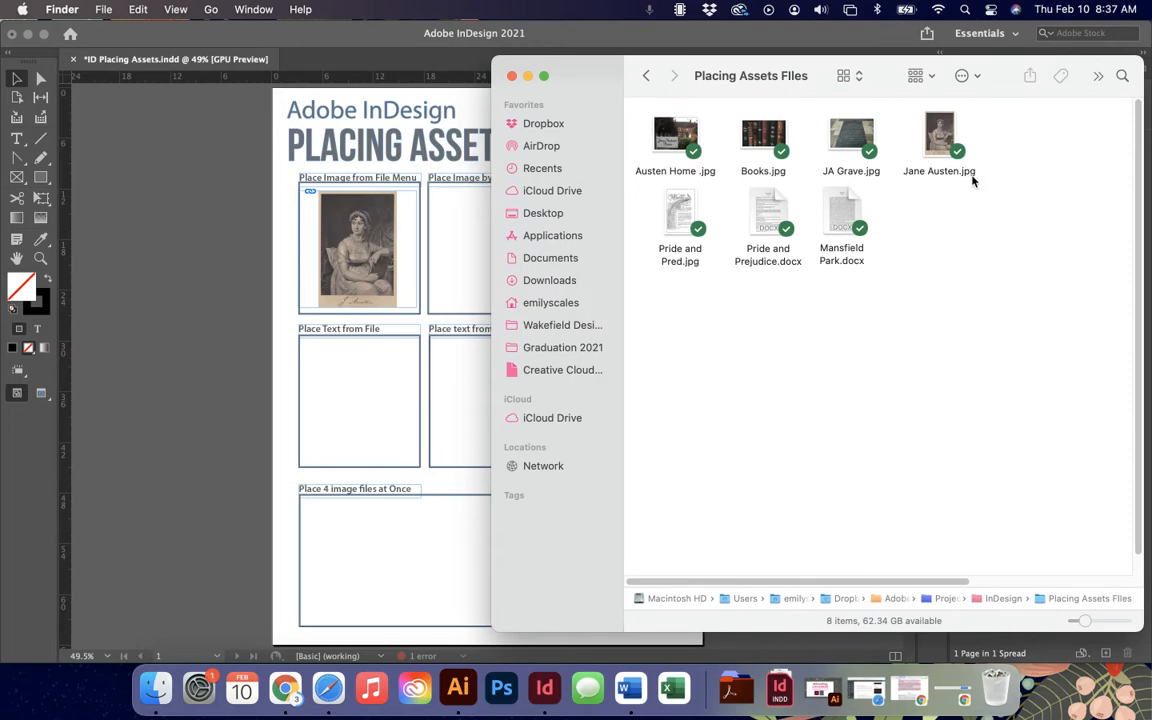
# Try to place Jane Austen.jpg from Finder directly into the "Place Image by Dragging" box, and undo the placement
pyautogui.click(913, 172)
pyautogui.moveTo(913, 172); pyautogui.dragTo(450, 252)
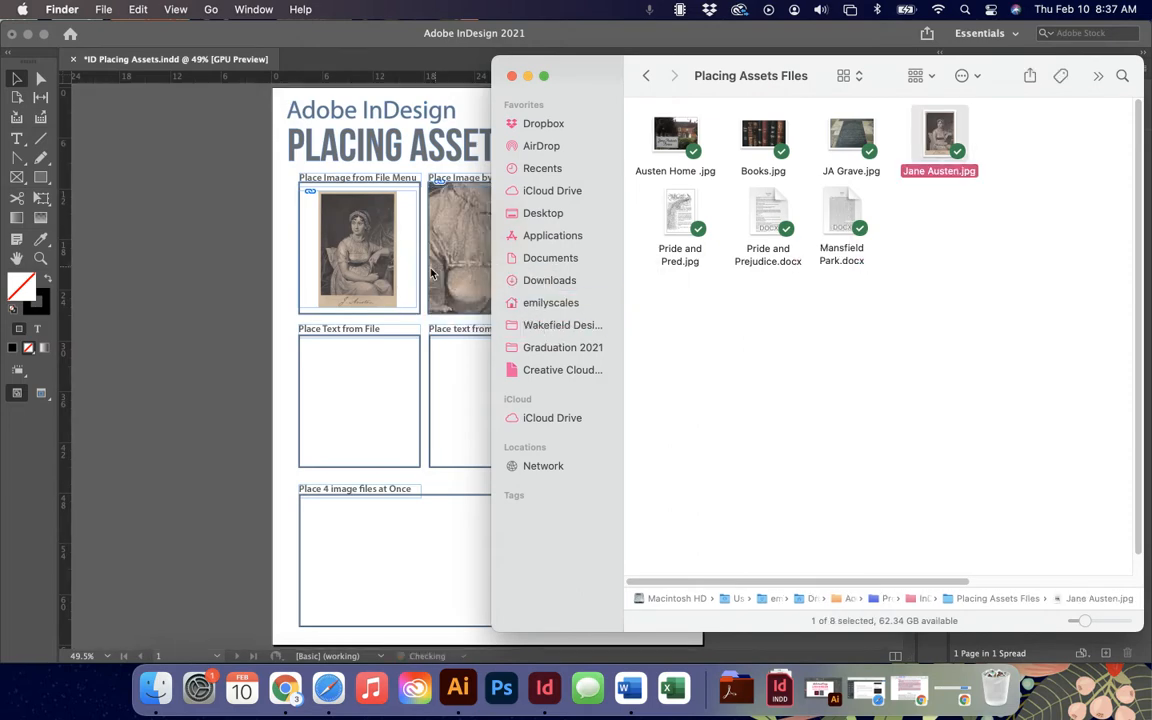
pyautogui.click(364, 348)
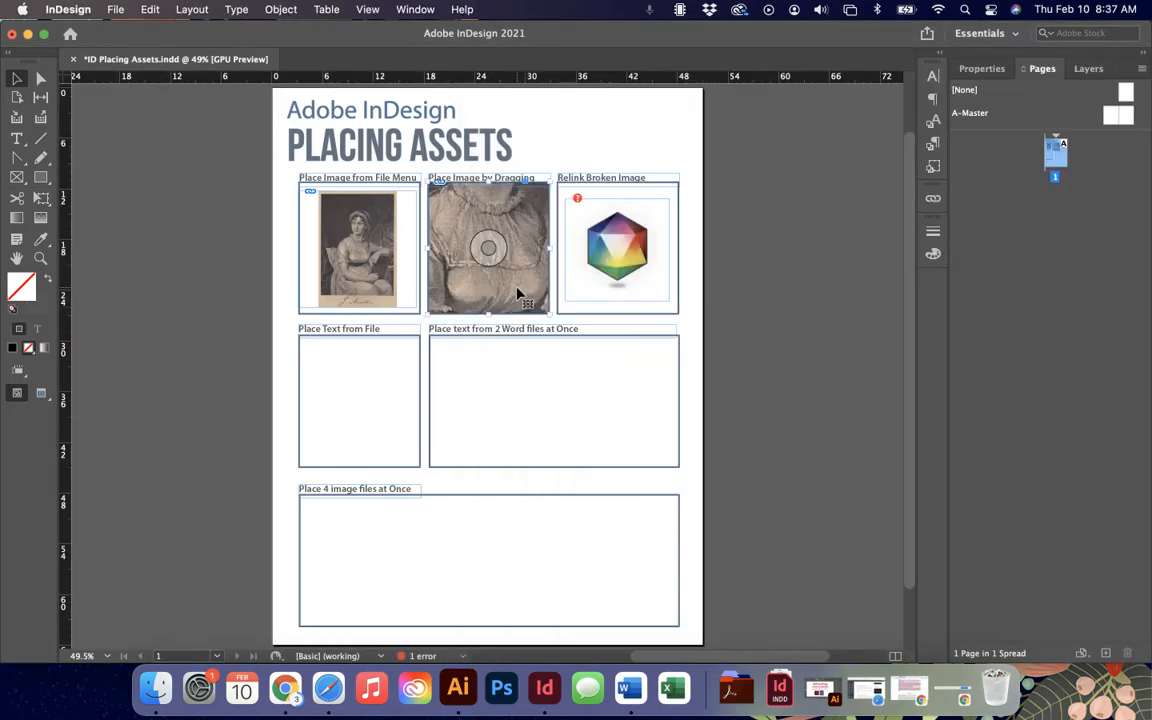
pyautogui.press('super+z')
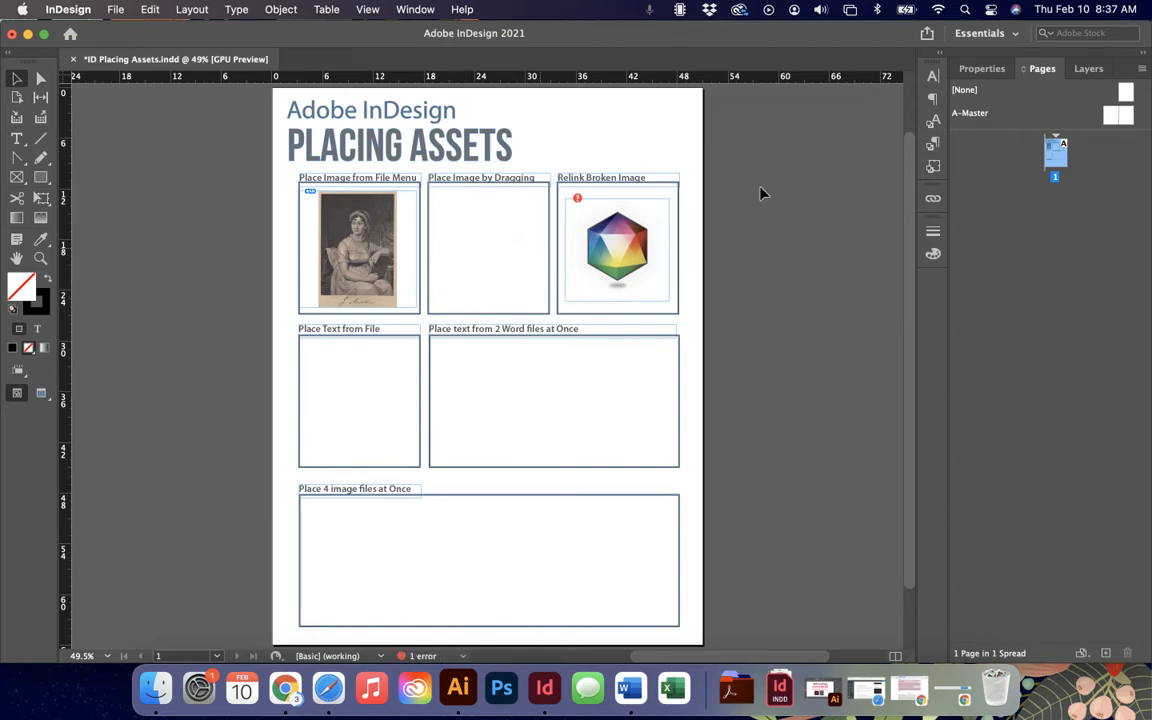
# Draw a rectangular image frame on the pasteboard beside the page and fill it with Jane Austen.jpg from Finder
pyautogui.press('f')
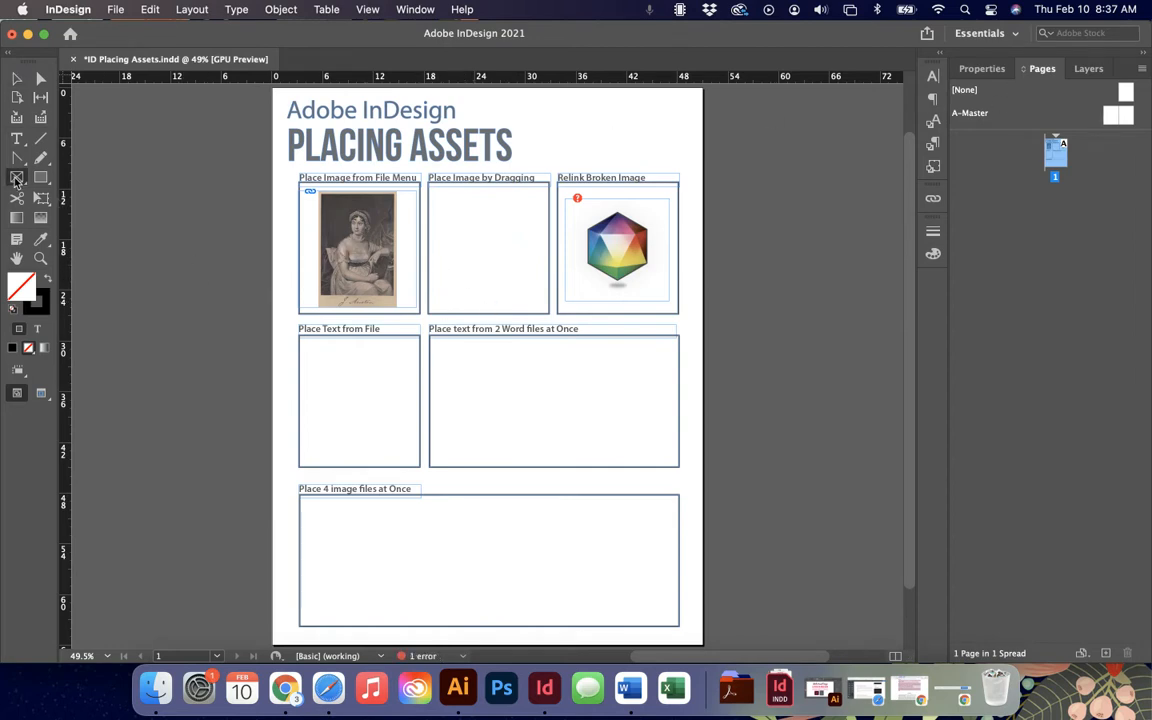
pyautogui.moveTo(115, 156)
pyautogui.mouseDown()
pyautogui.moveTo(218, 363)
pyautogui.moveTo(263, 370)
pyautogui.mouseUp()
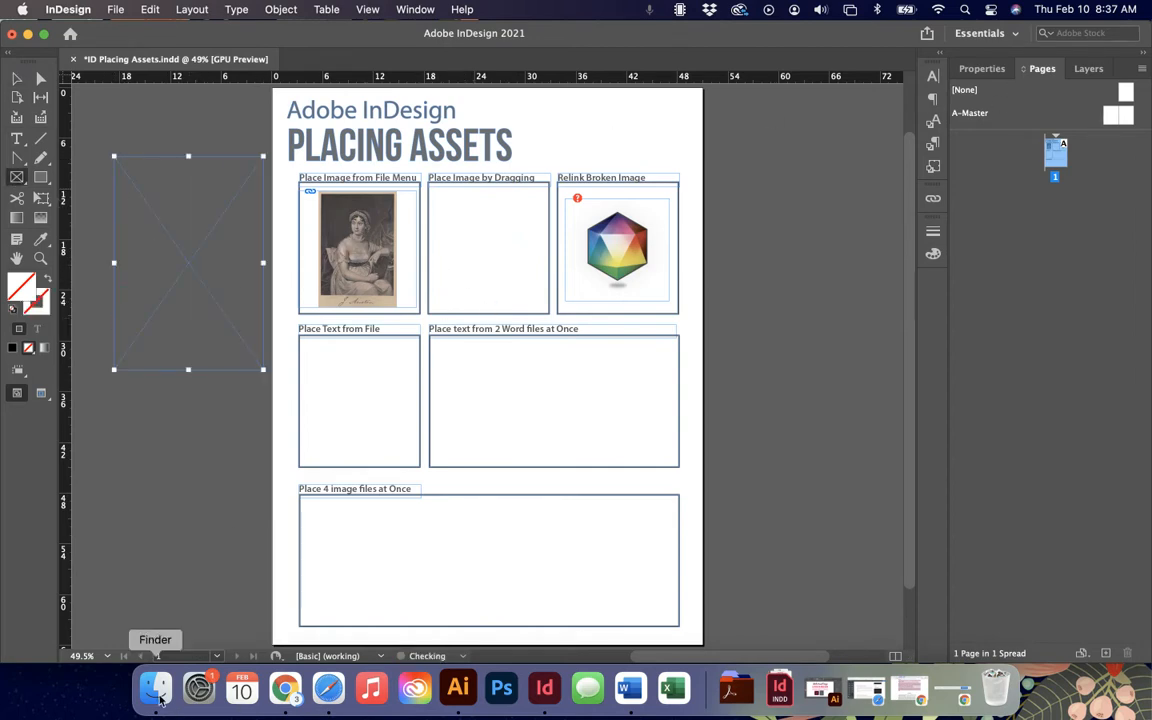
pyautogui.click(158, 689)
pyautogui.moveTo(937, 128); pyautogui.dragTo(157, 226)
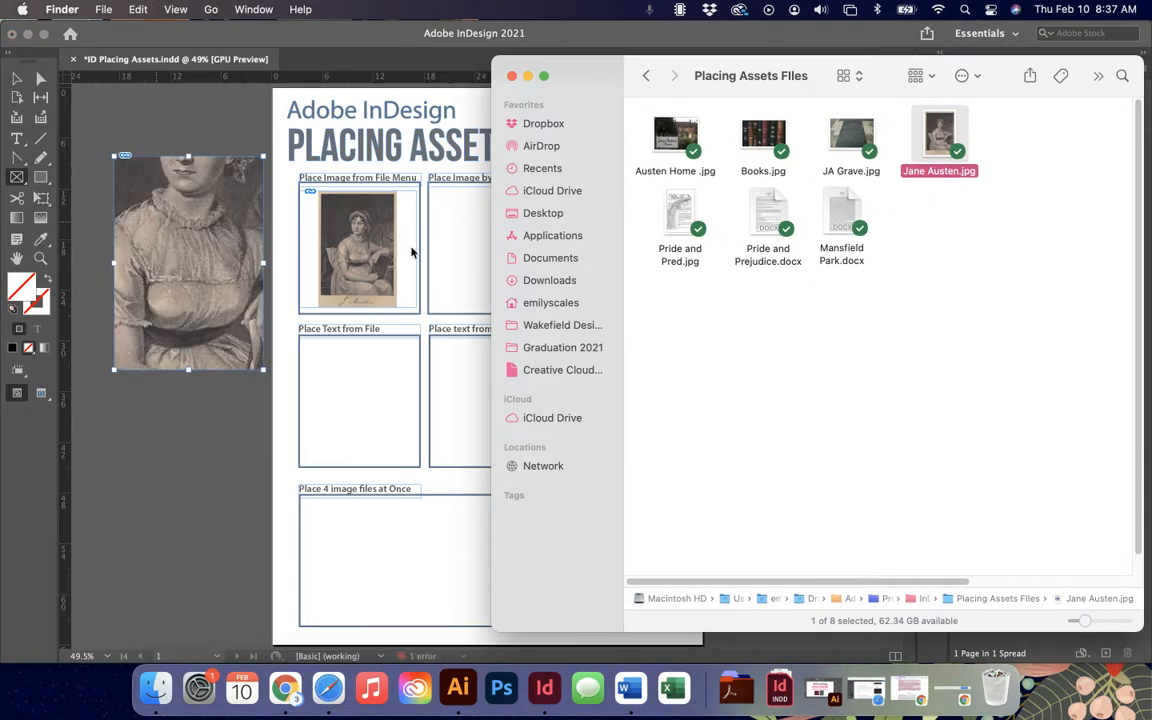
# Place another copy of Jane Austen.jpg from Finder without a frame, below the framed image, and delete it
pyautogui.click(825, 298)
pyautogui.moveTo(933, 140); pyautogui.dragTo(170, 474)
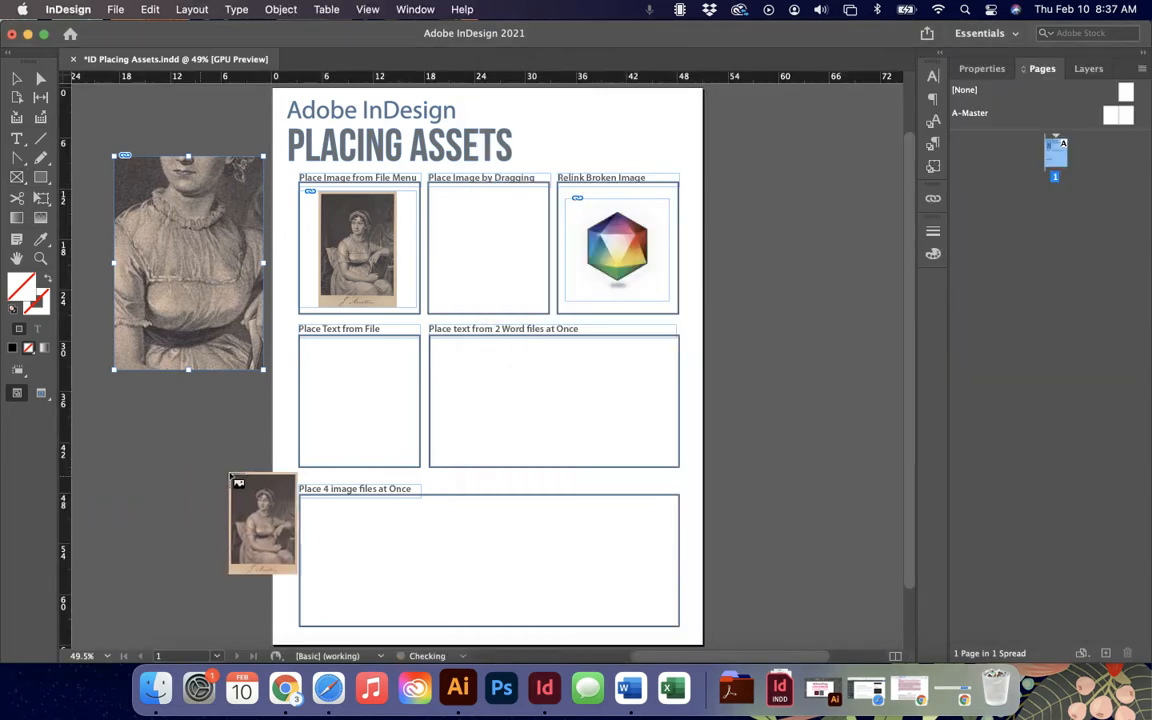
pyautogui.click(176, 440)
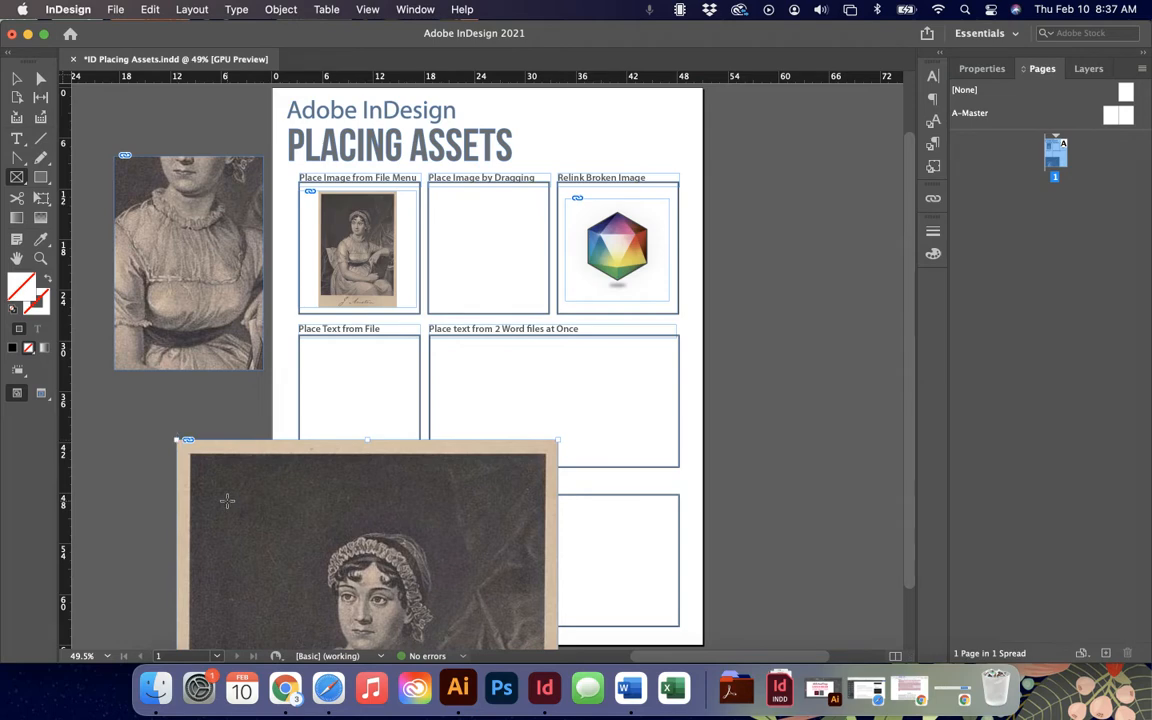
pyautogui.click(16, 78)
pyautogui.press('BackSpace')
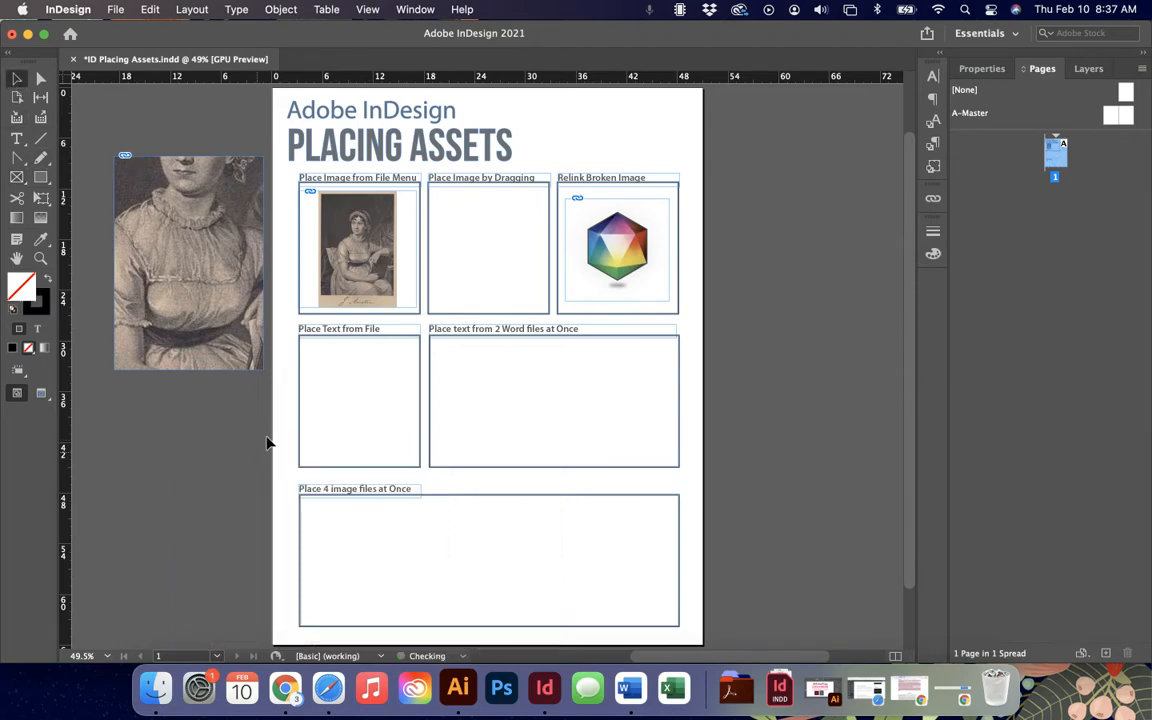
# Shrink the framed portrait from the pasteboard and position it inside the "Place Image by Dragging" box
pyautogui.click(215, 250)
pyautogui.moveTo(207, 207); pyautogui.dragTo(196, 256)
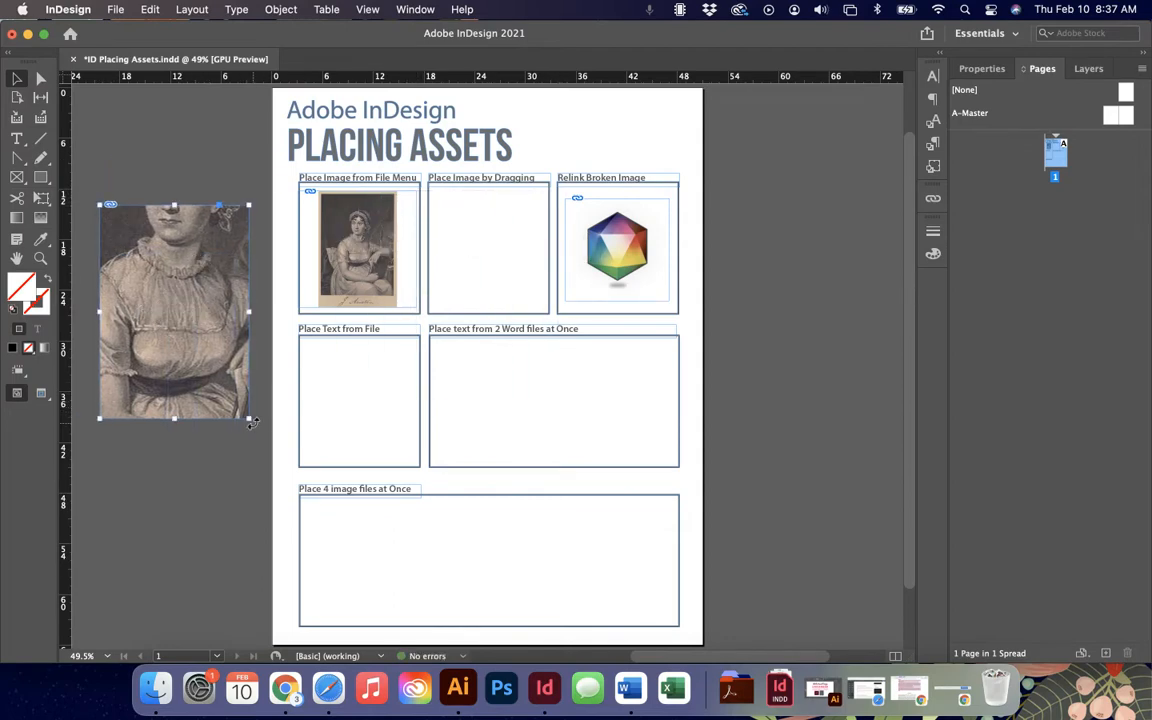
pyautogui.moveTo(250, 420); pyautogui.dragTo(449, 235)
pyautogui.click(623, 284)
pyautogui.click(756, 334)
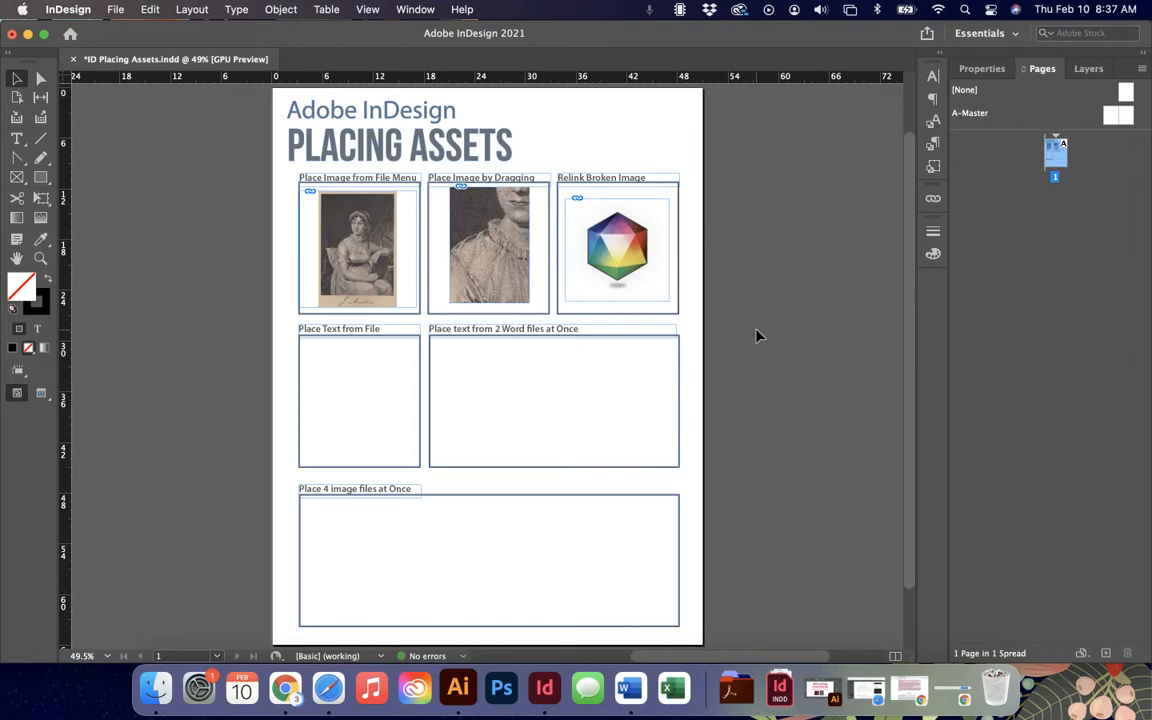
# Break the gem image's link by moving Gem-01.png from the Ai Fun folder to the desktop in Finder, and return to InDesign
pyautogui.press('super+equal')
pyautogui.scroll(4, 757, 336)
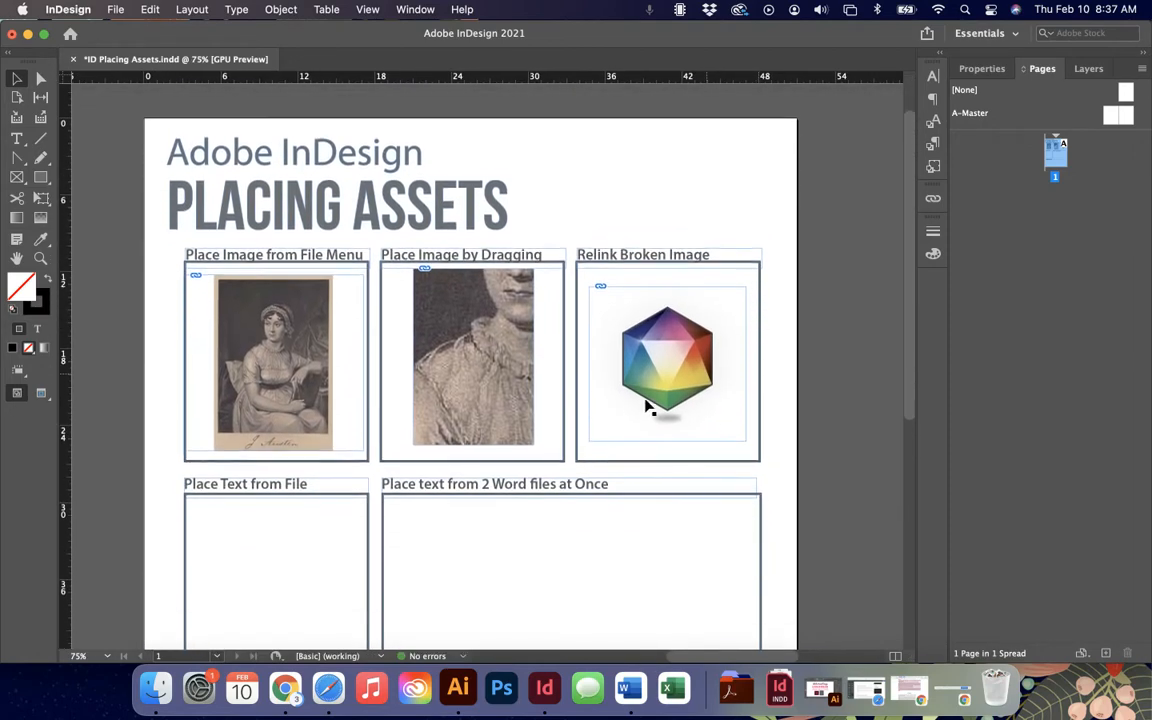
pyautogui.click(597, 297)
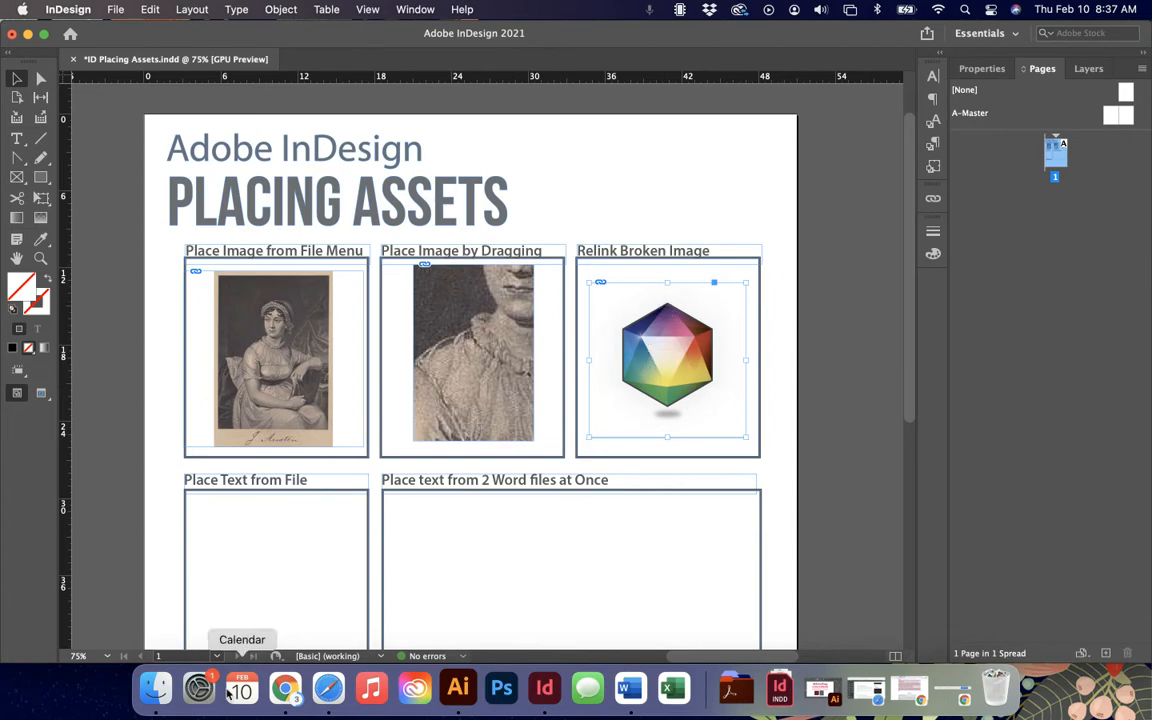
pyautogui.click(155, 688)
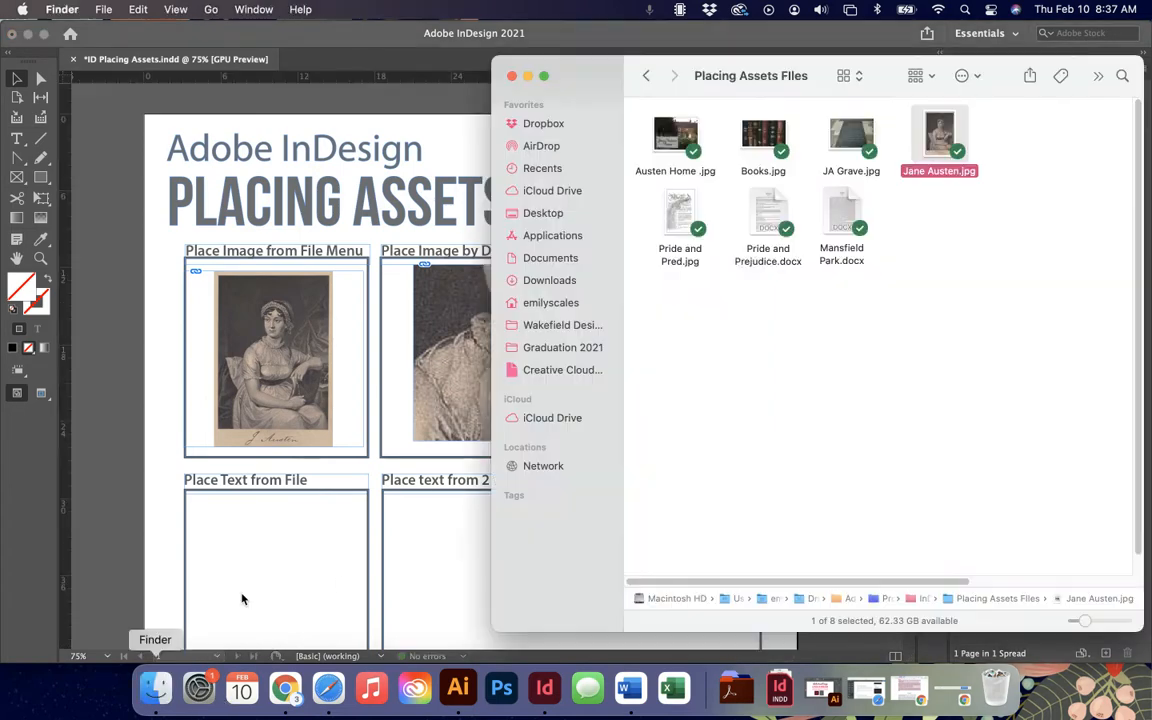
pyautogui.click(545, 213)
pyautogui.doubleClick(881, 168)
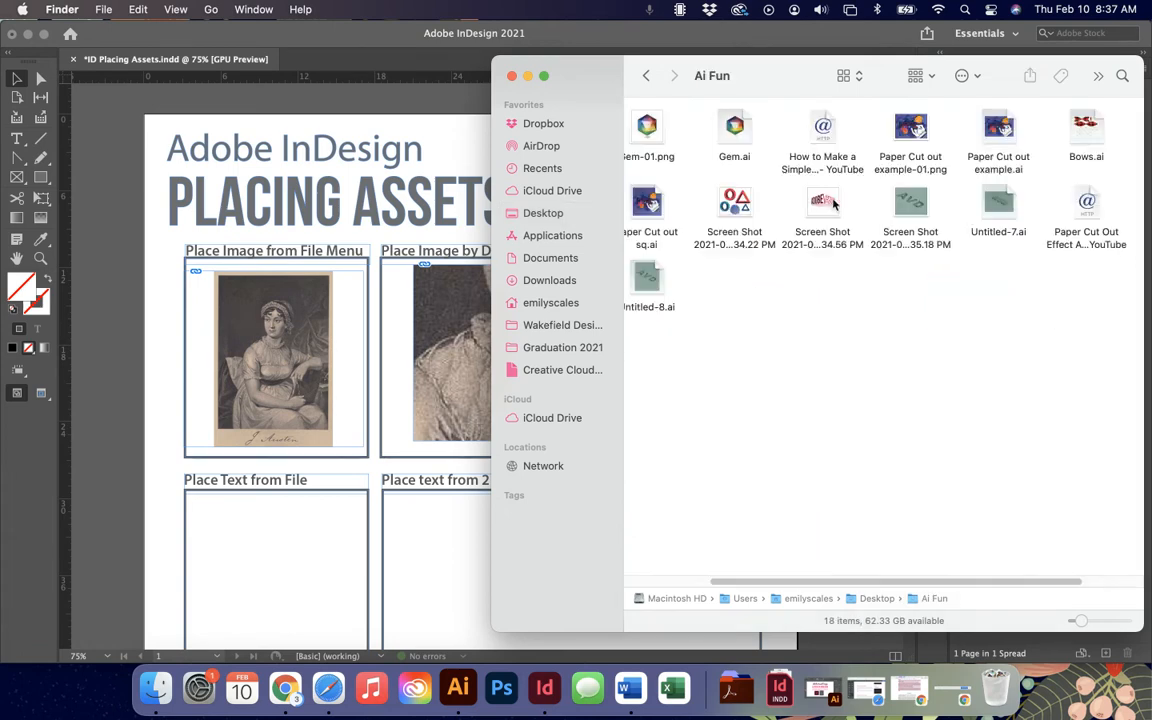
pyautogui.moveTo(650, 128); pyautogui.dragTo(1122, 693)
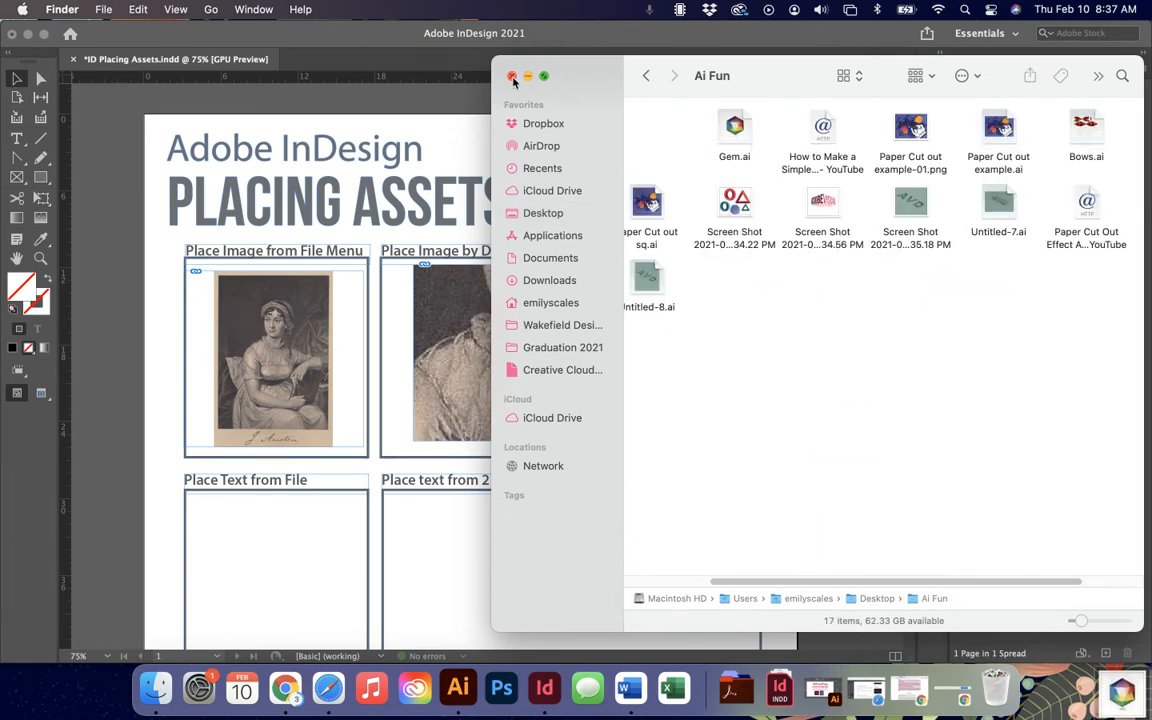
pyautogui.click(443, 140)
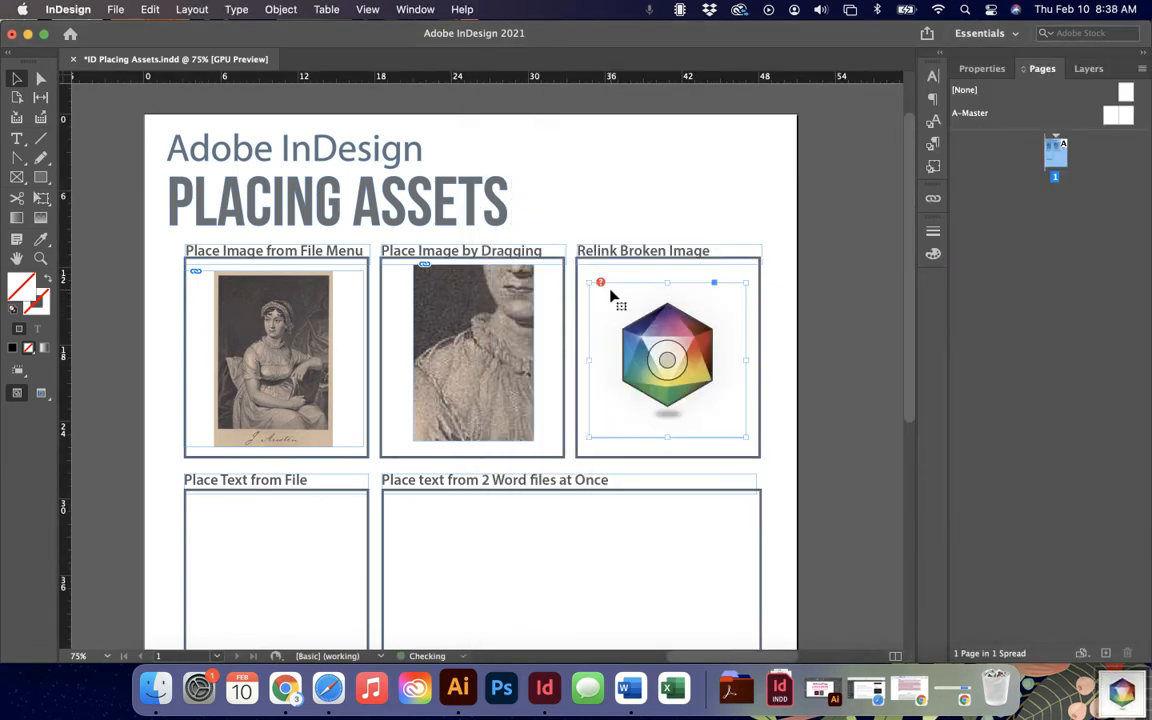
pyautogui.press('super+equal')
pyautogui.press('super+equal')
pyautogui.press('super+equal')
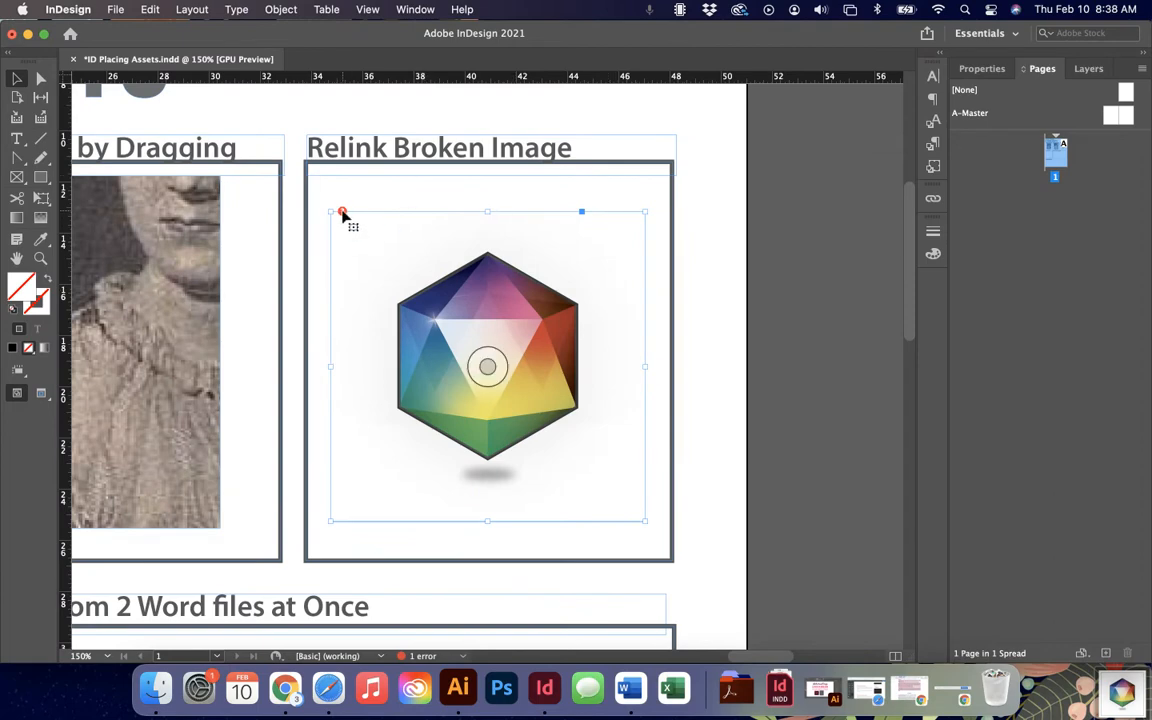
pyautogui.click(342, 214)
pyautogui.click(342, 213)
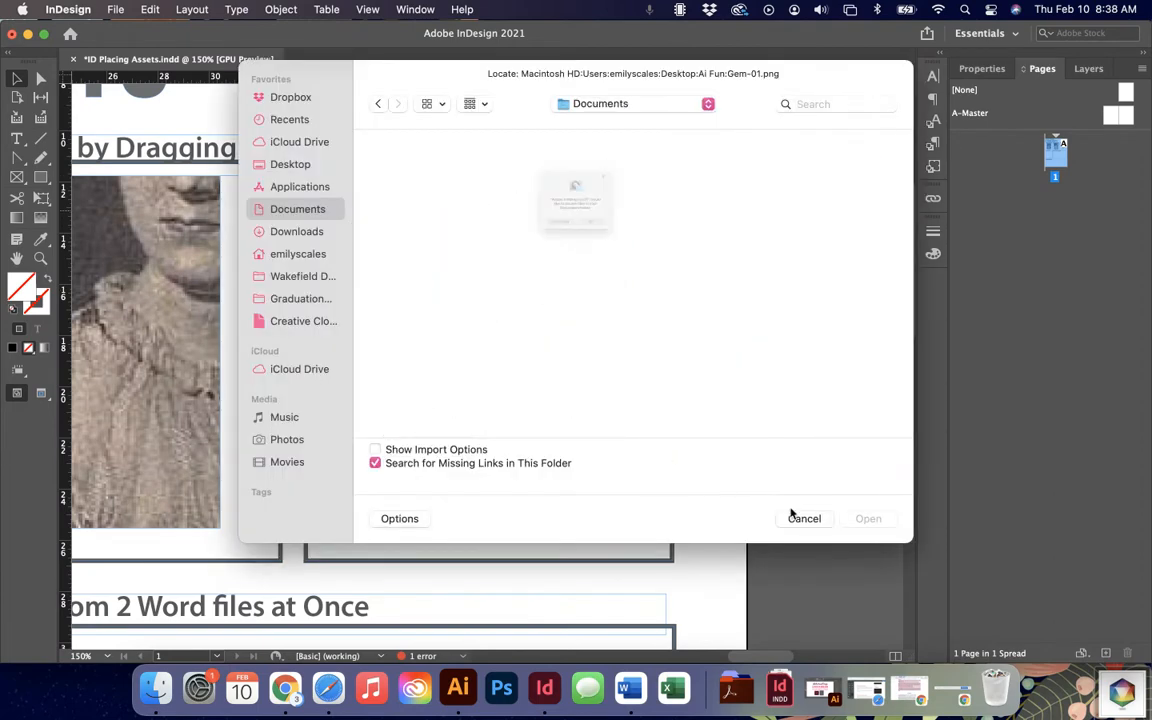
pyautogui.click(597, 267)
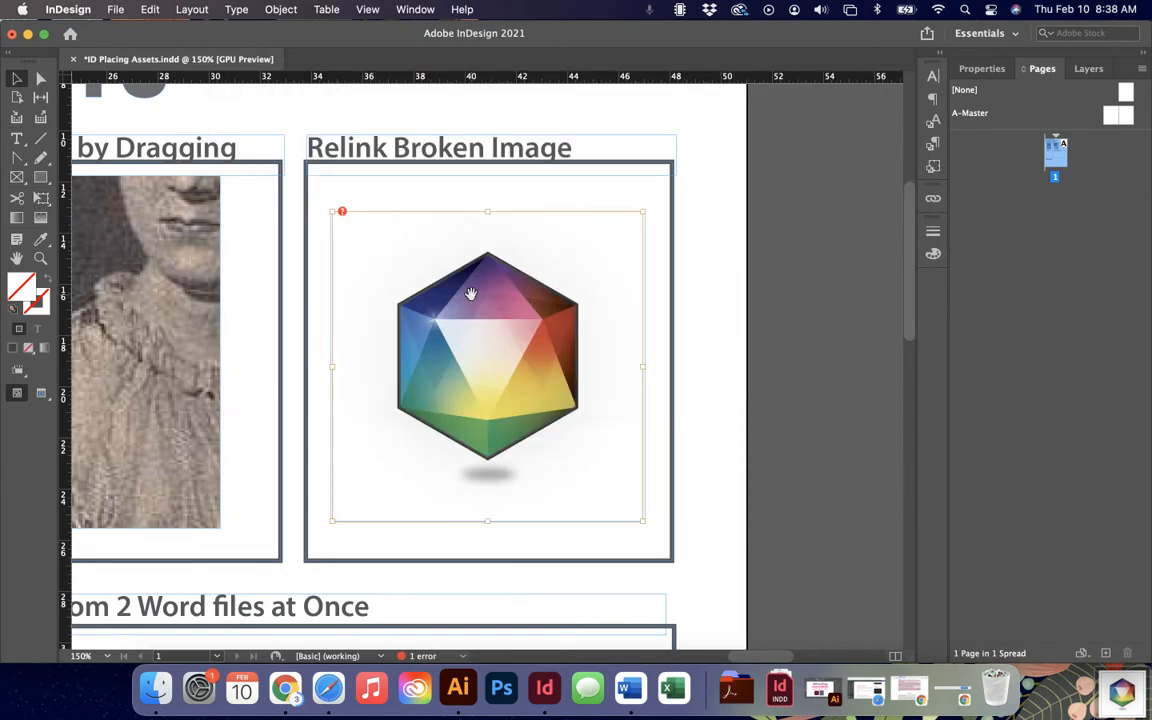
# Relink the broken gem image in the "Relink Broken Image" box to Gem-01.png on the desktop
pyautogui.click(342, 214)
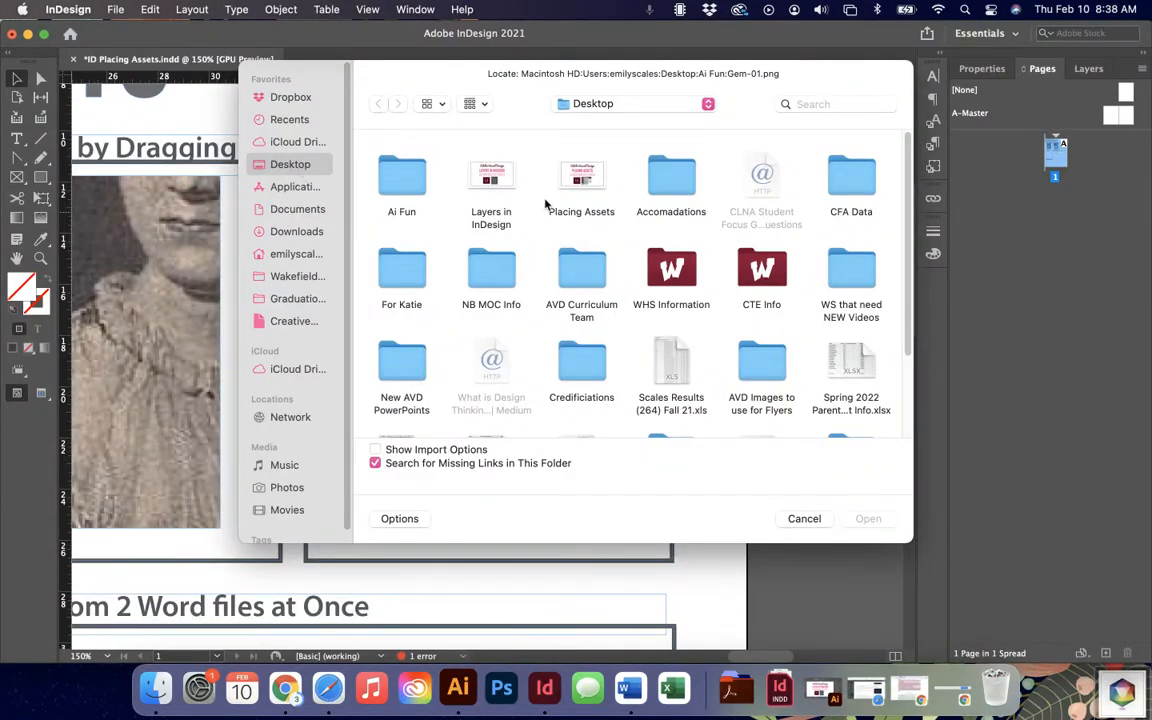
pyautogui.scroll(-5, 578, 275)
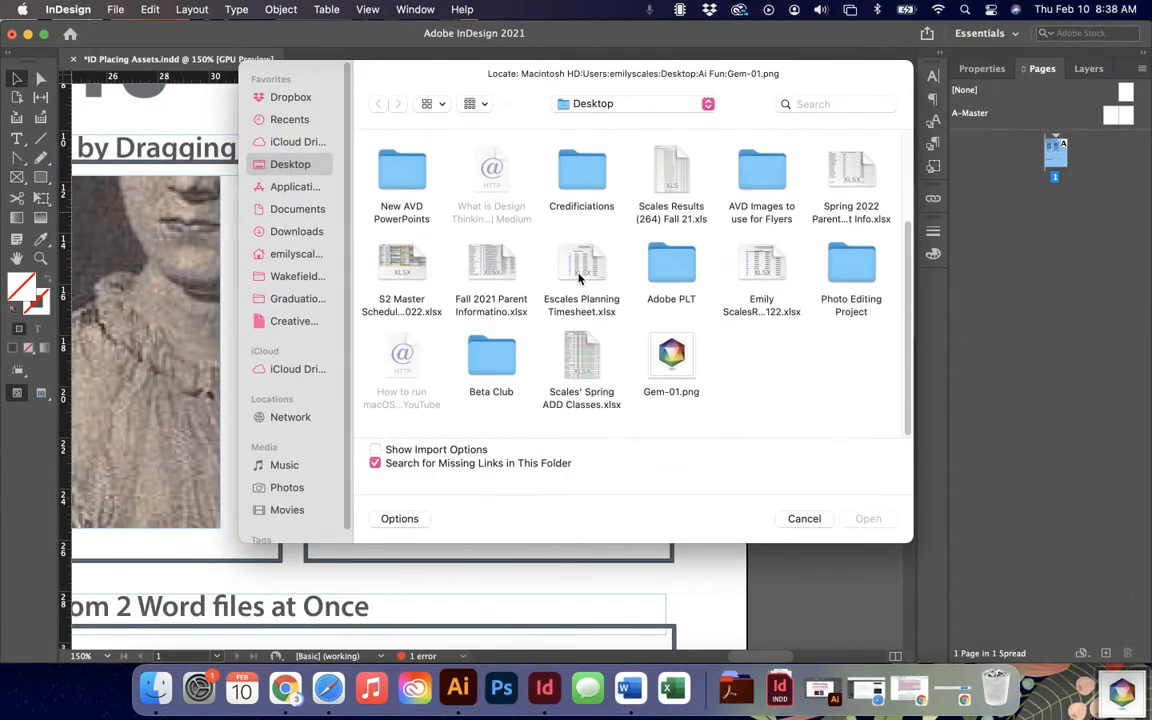
pyautogui.click(672, 378)
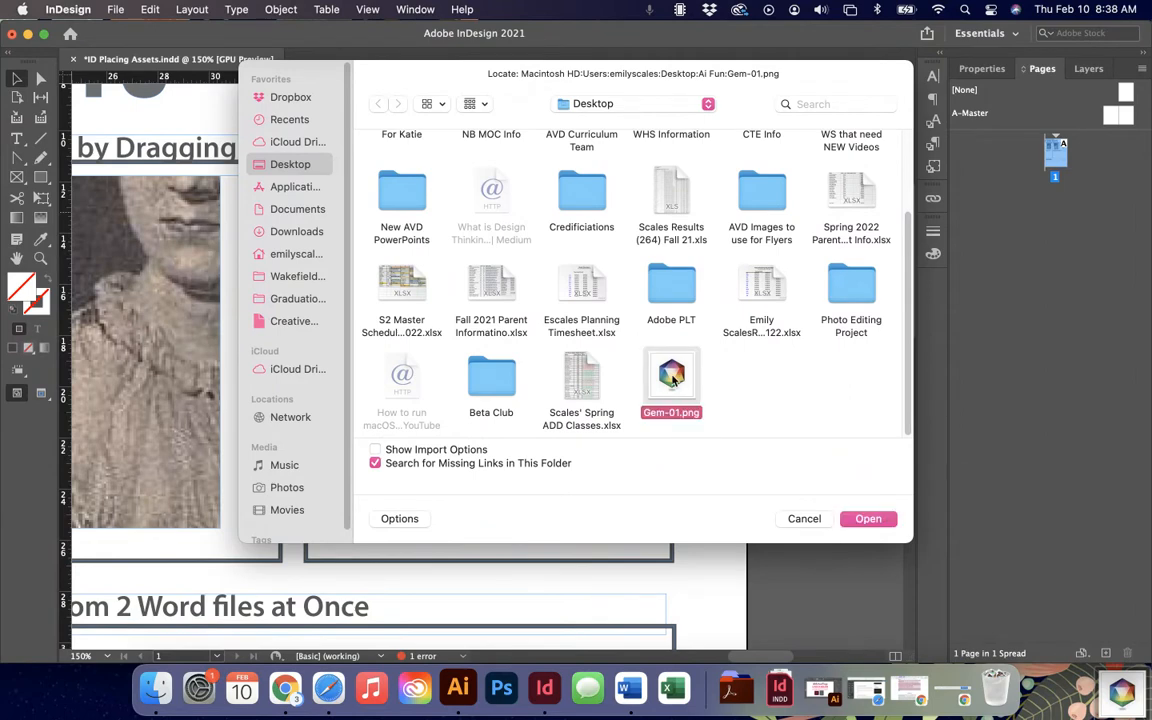
pyautogui.click(866, 518)
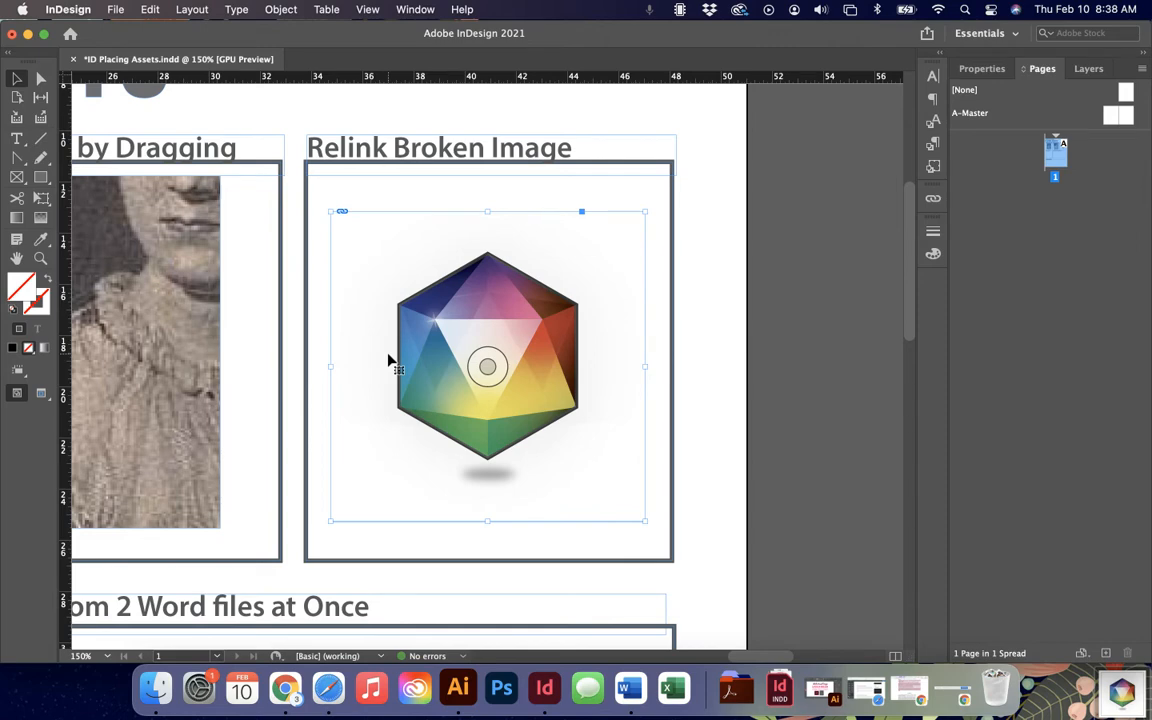
# Draw a rectangular frame nearly filling the "Place Text from File" box
pyautogui.press('super+0')
pyautogui.press('super+equal')
pyautogui.press('super+equal')
pyautogui.scroll(-5, 390, 360)
pyautogui.hscroll(-3, 390, 360)
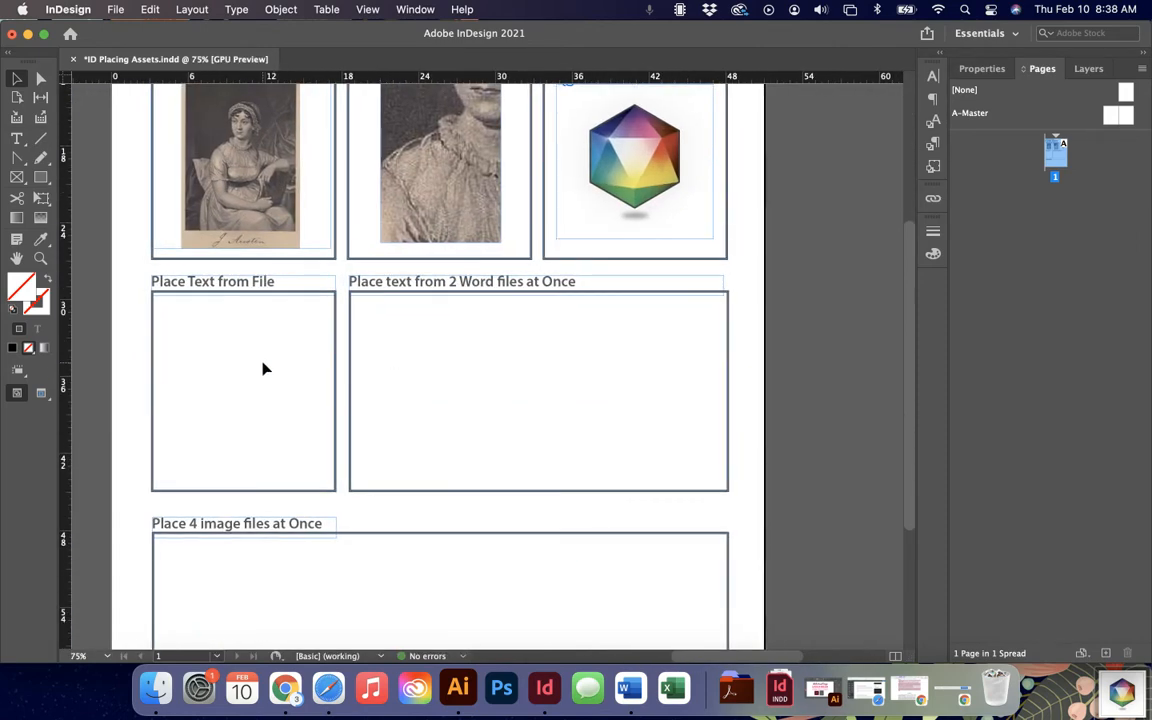
pyautogui.click(18, 178)
pyautogui.moveTo(162, 304)
pyautogui.mouseDown()
pyautogui.moveTo(298, 422)
pyautogui.moveTo(326, 482)
pyautogui.mouseUp()
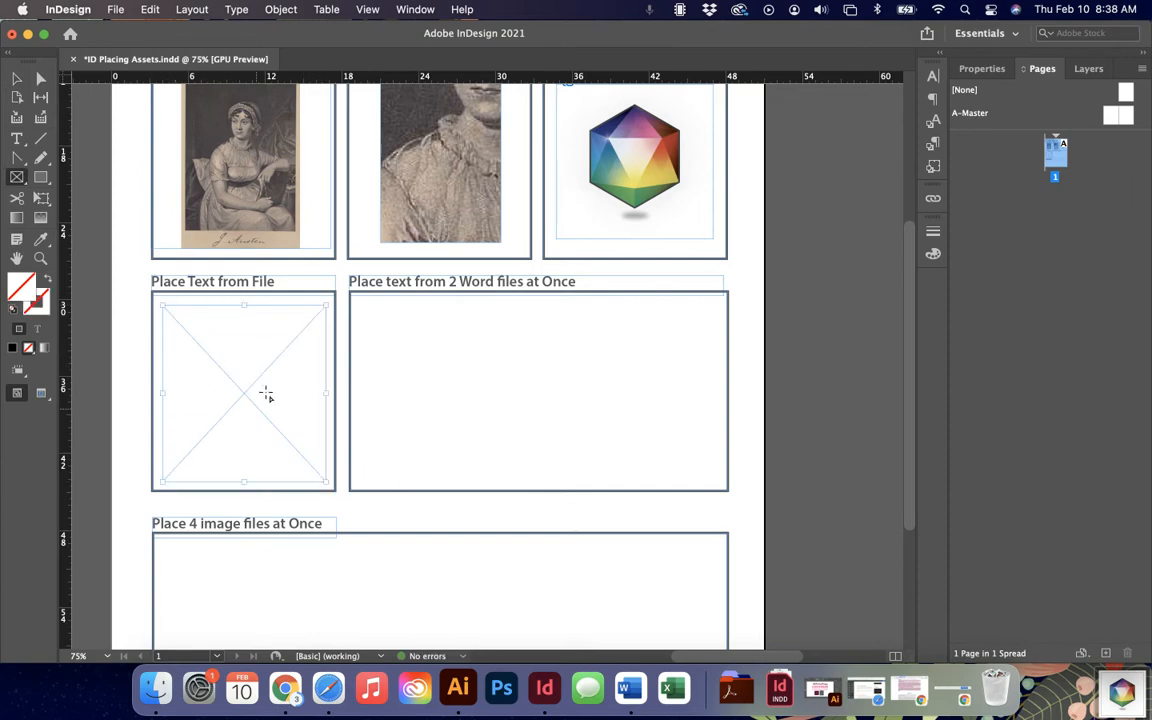
pyautogui.click(16, 79)
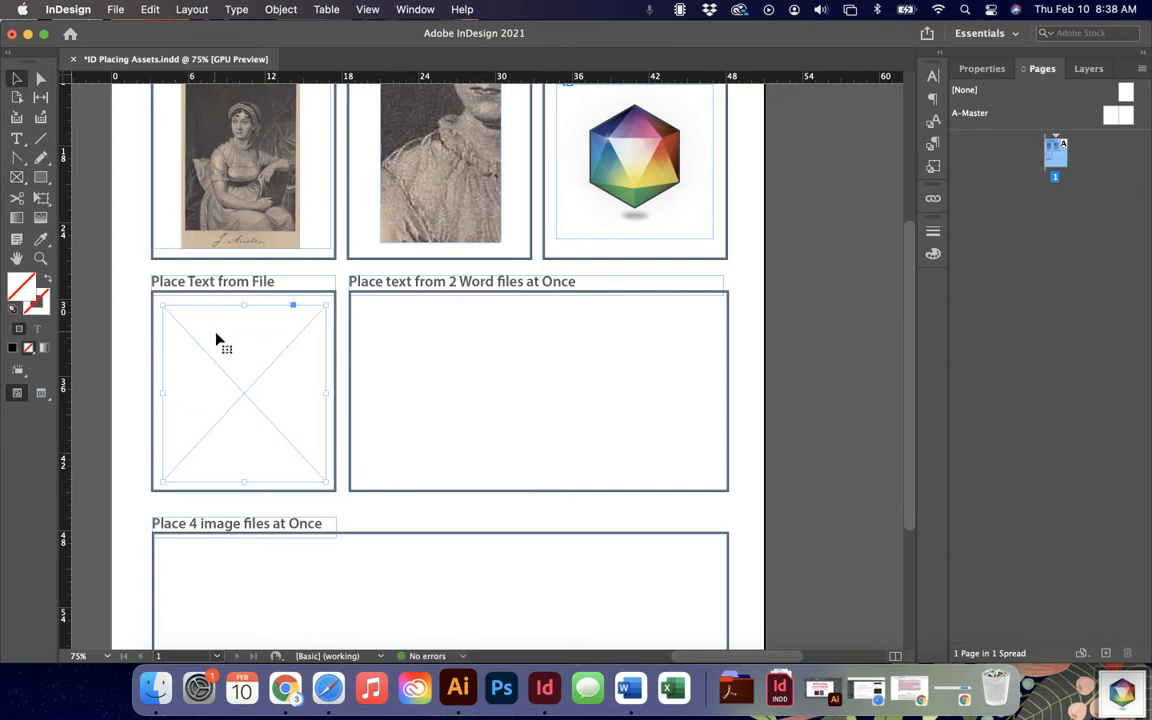
# Place Pride and Prejudice.docx from the Placing Assets Files folder into the frame in the "Place Text from File" box
pyautogui.click(116, 9)
pyautogui.click(23, 79)
pyautogui.click(116, 9)
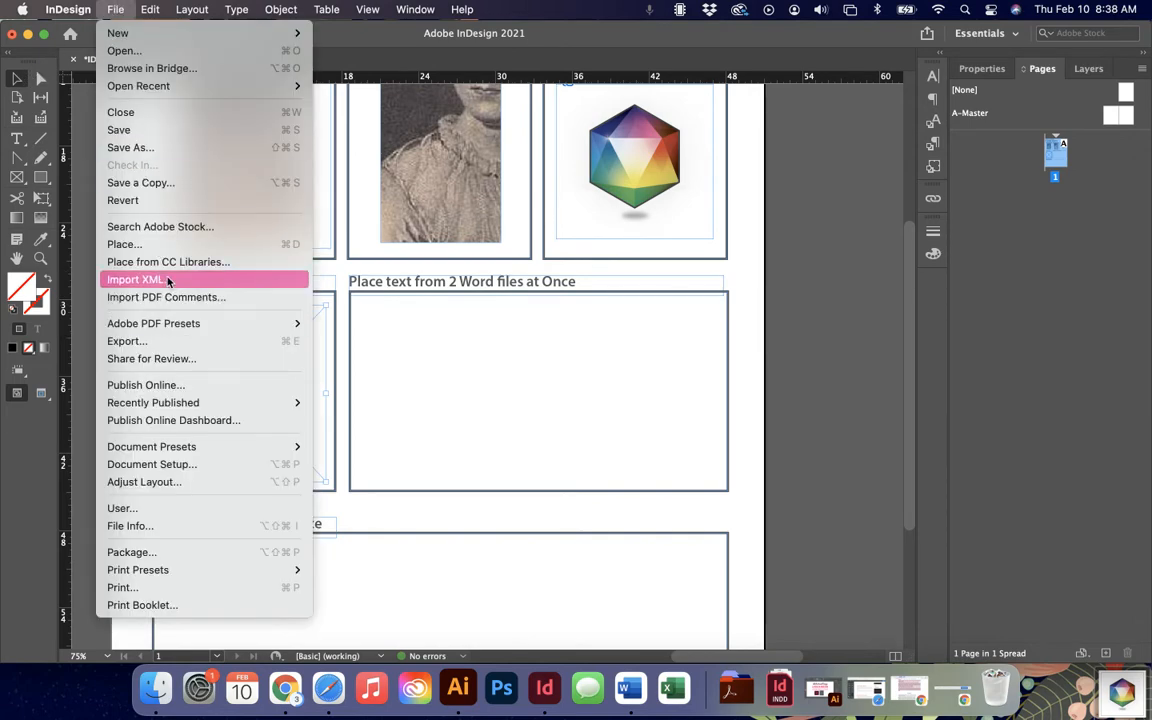
pyautogui.click(160, 250)
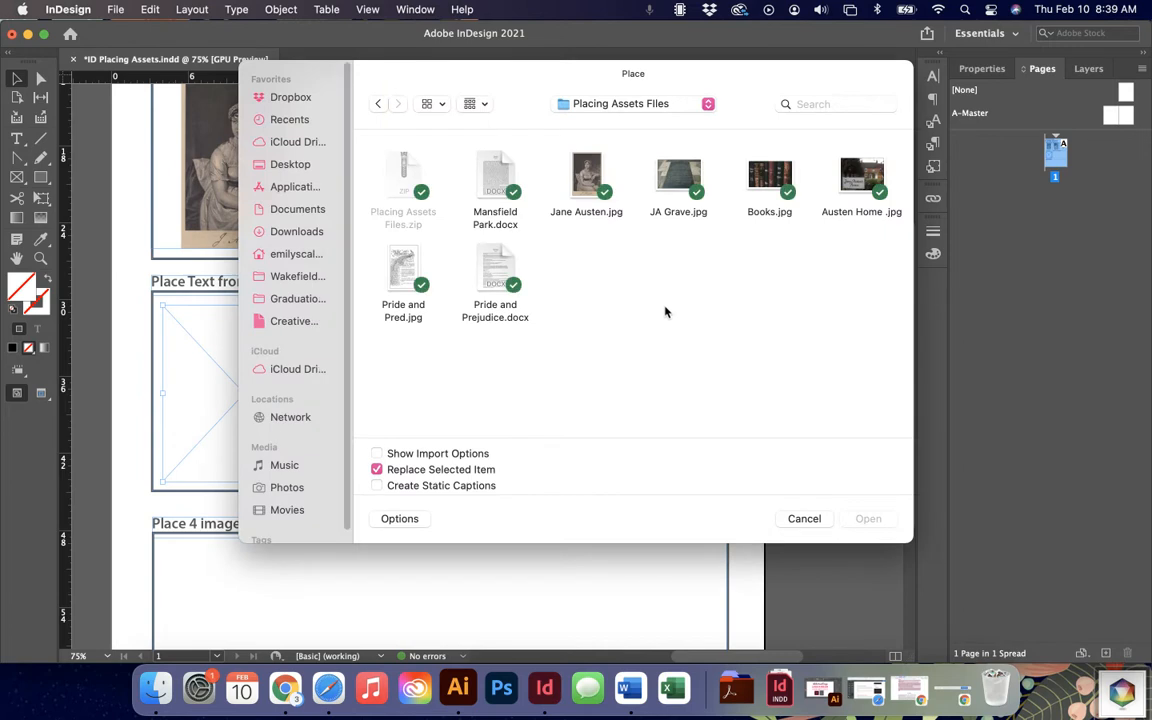
pyautogui.click(495, 268)
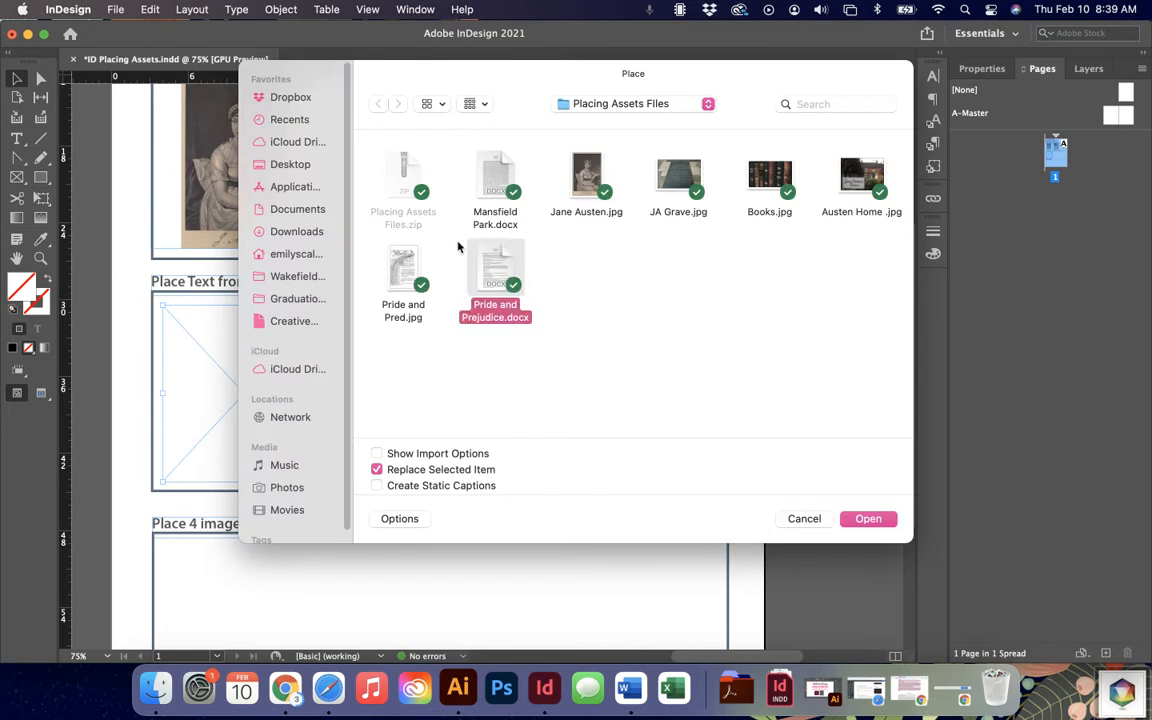
pyautogui.click(862, 519)
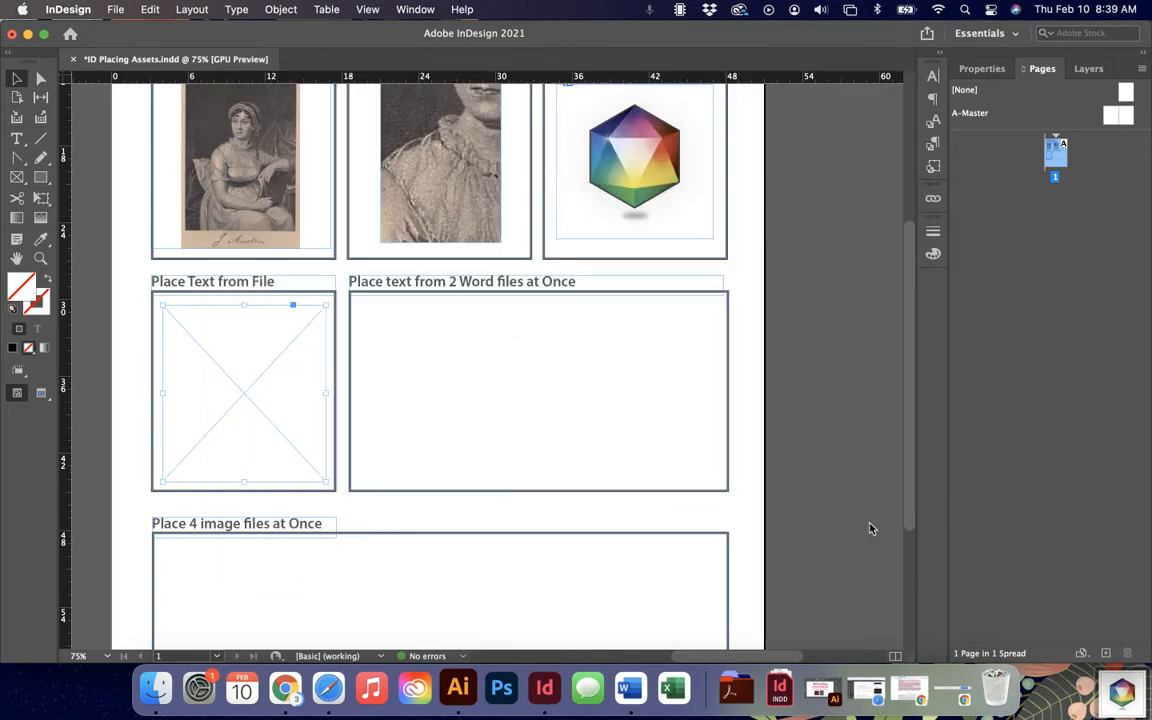
pyautogui.click(271, 381)
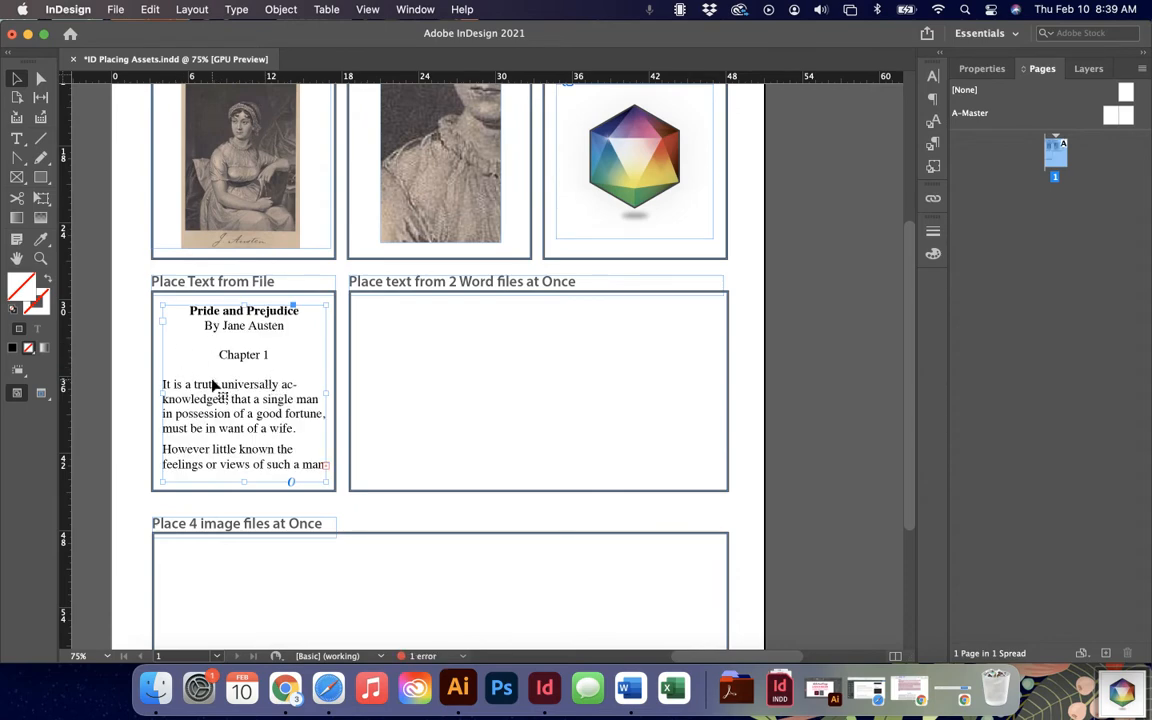
# Try enlarging the Pride and Prejudice text frame across and down the page to show more text, and restore its size
pyautogui.doubleClick(221, 383)
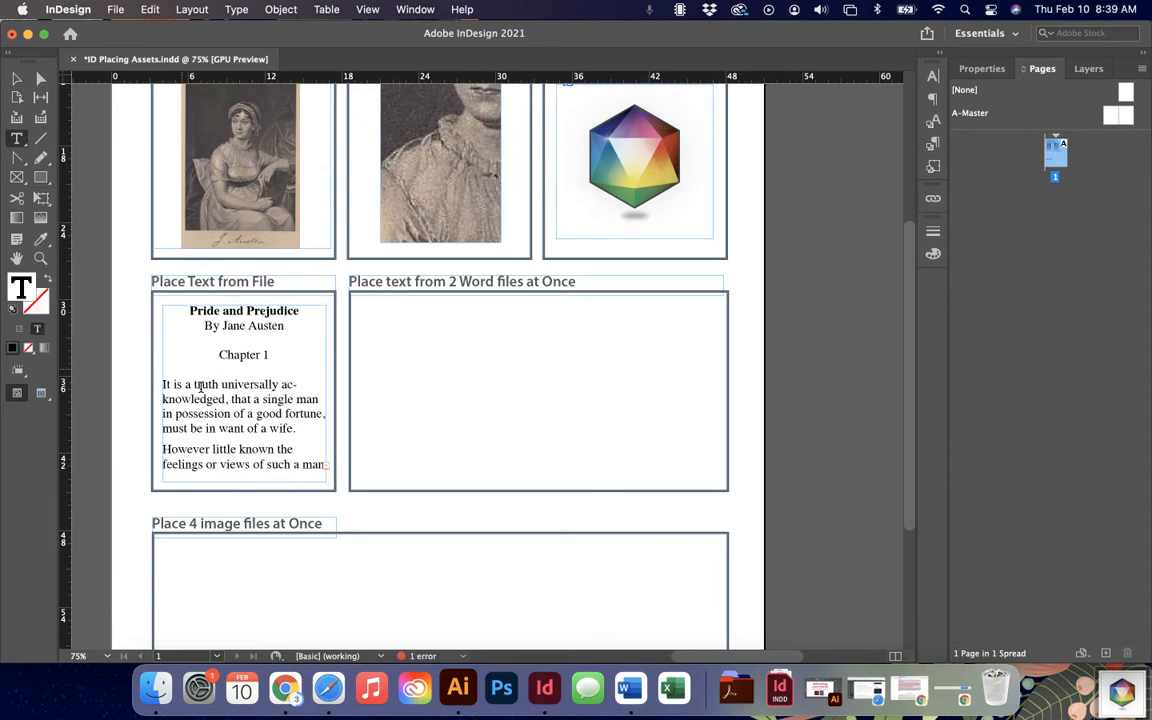
pyautogui.press('Escape')
pyautogui.moveTo(327, 396); pyautogui.dragTo(781, 396)
pyautogui.moveTo(470, 482); pyautogui.dragTo(488, 614)
pyautogui.scroll(-5, 487, 501)
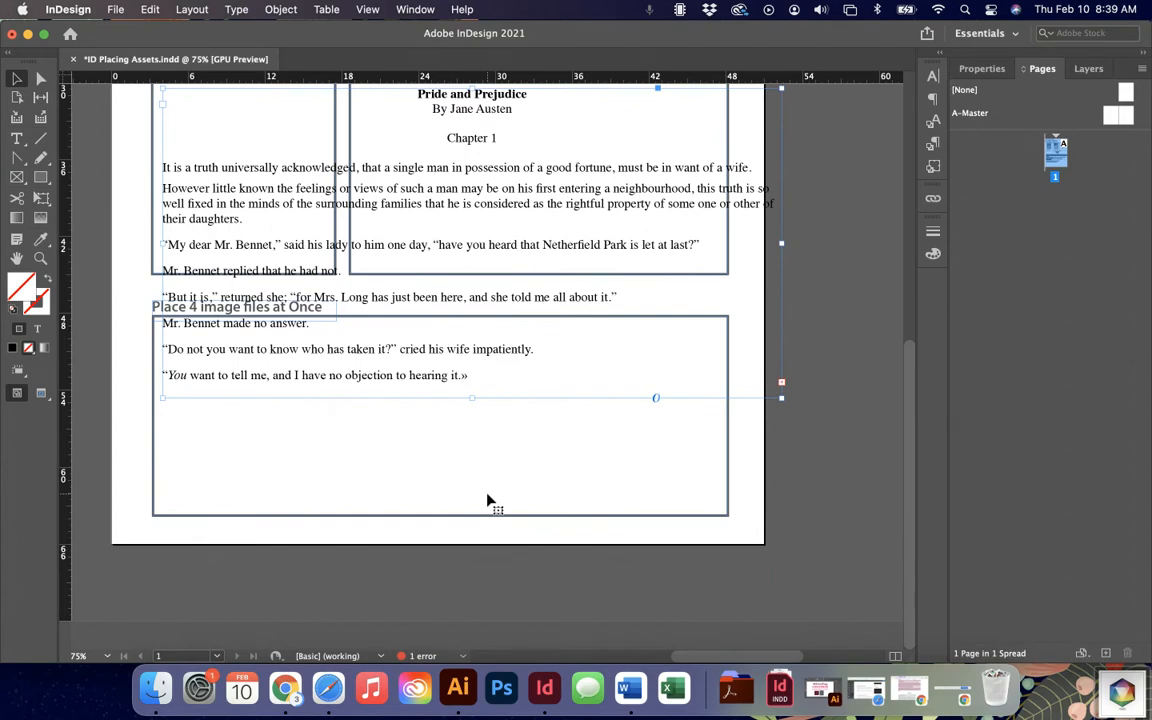
pyautogui.scroll(7, 487, 501)
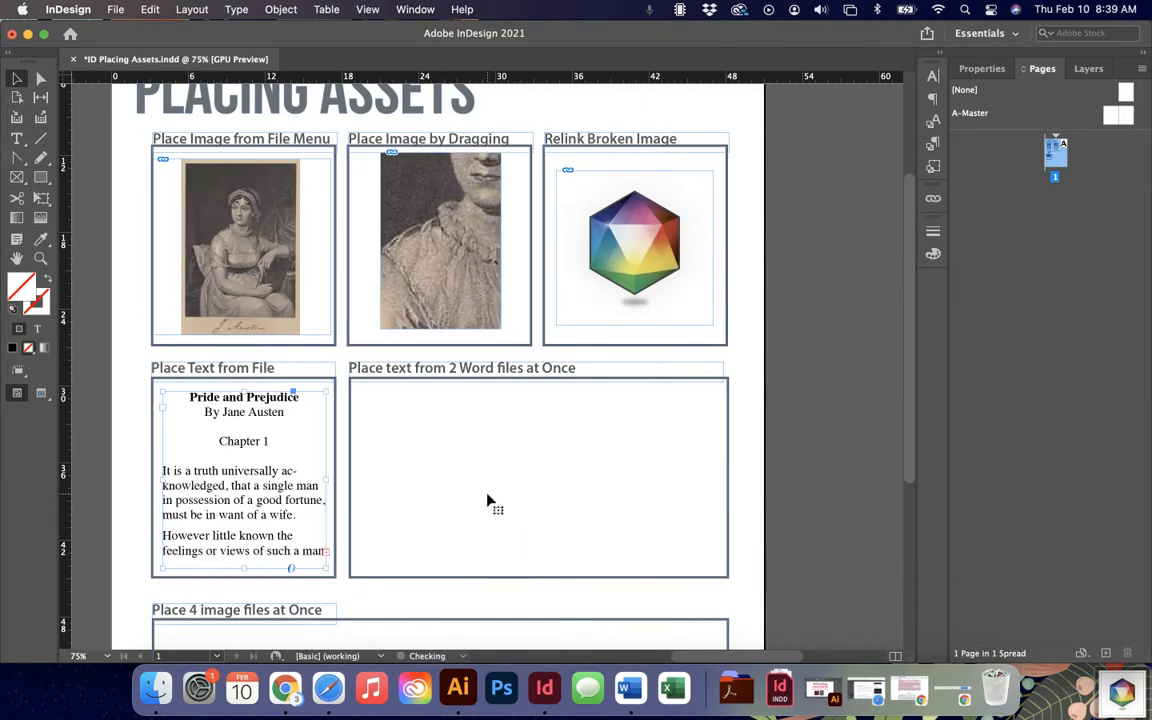
# With nothing selected, load Pride and Prejudice.docx and Mansfield Park.docx together for placing
pyautogui.click(488, 500)
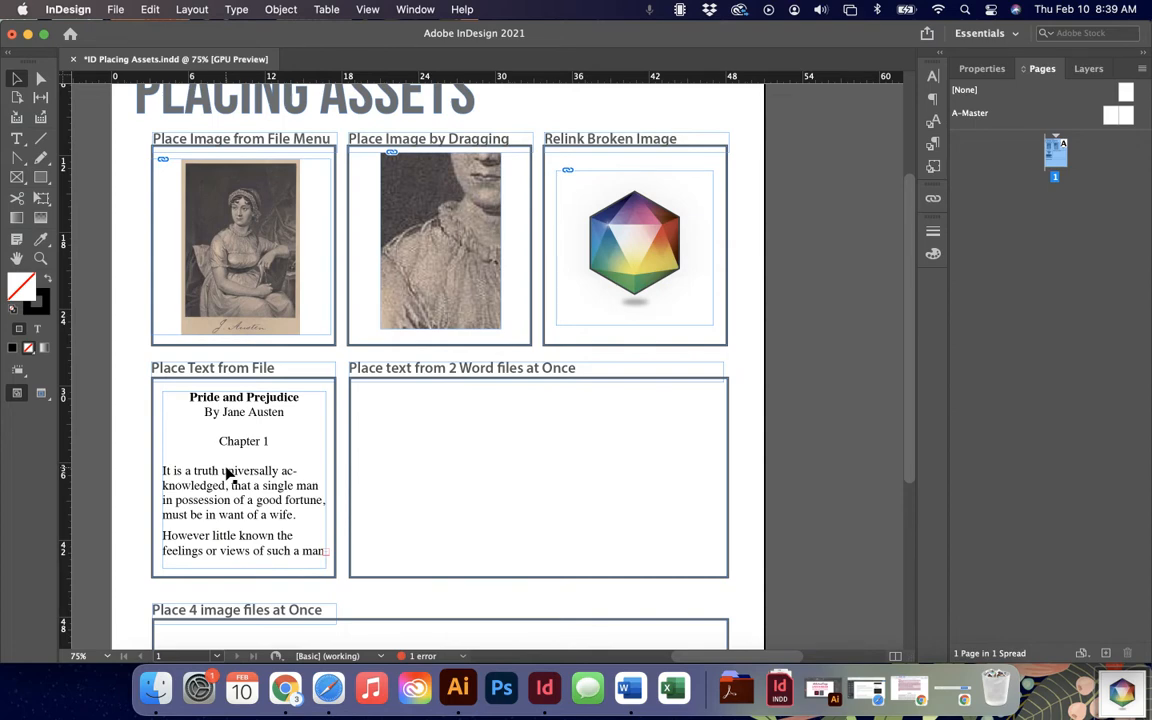
pyautogui.hscroll(5, 228, 474)
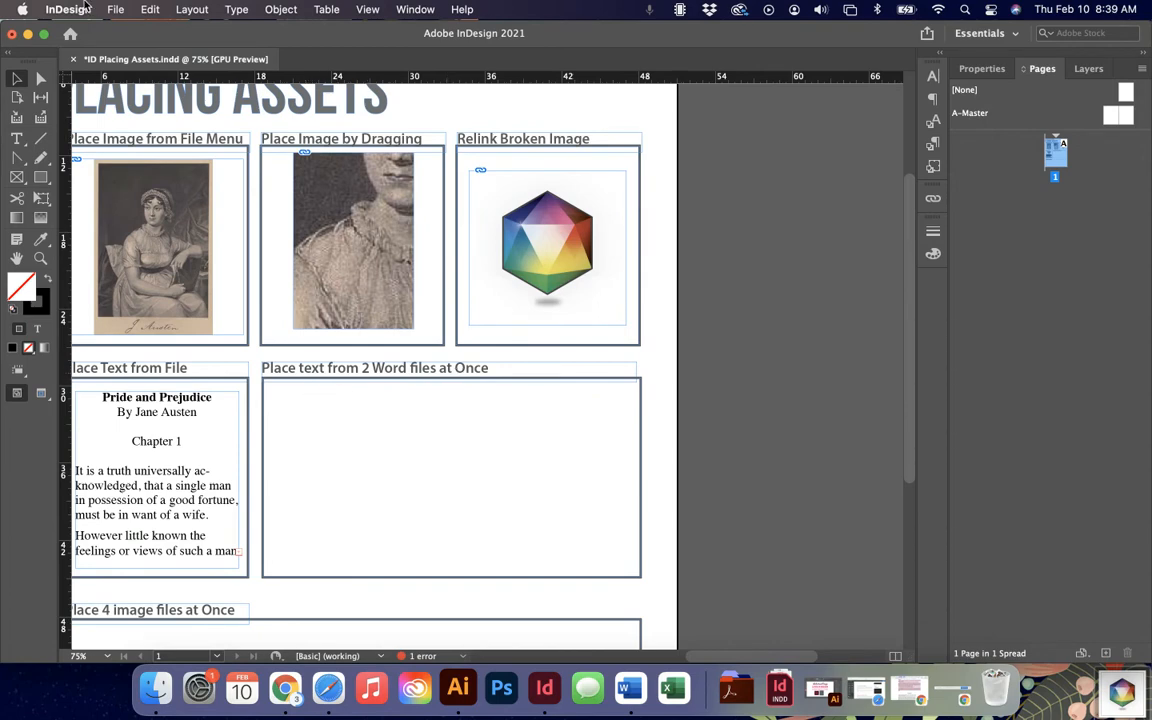
pyautogui.click(116, 8)
pyautogui.click(158, 228)
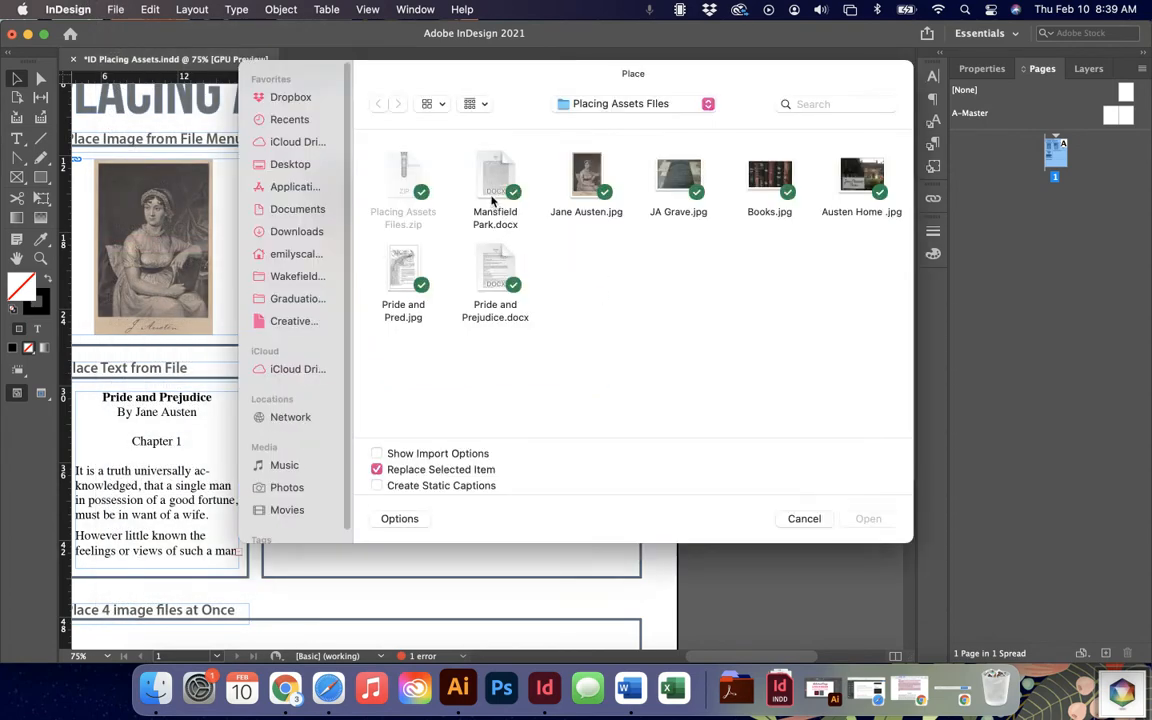
pyautogui.click(495, 275)
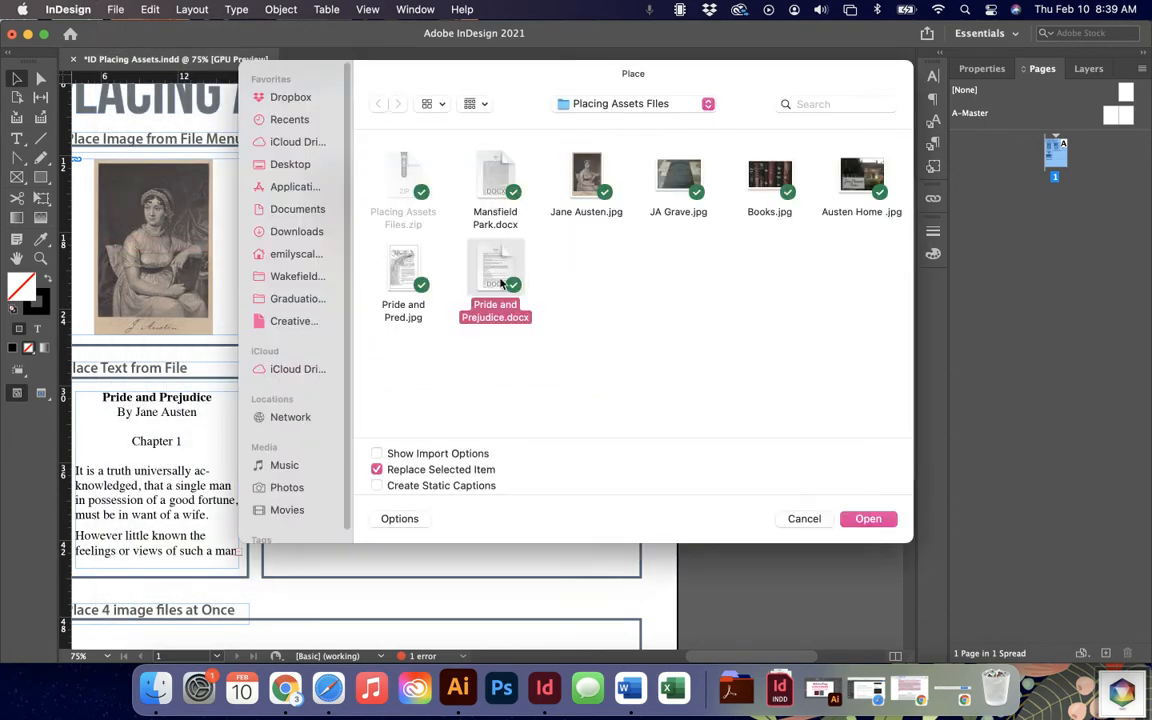
pyautogui.keyDown('super'); pyautogui.click(492, 173); pyautogui.keyUp('super')
pyautogui.click(886, 523)
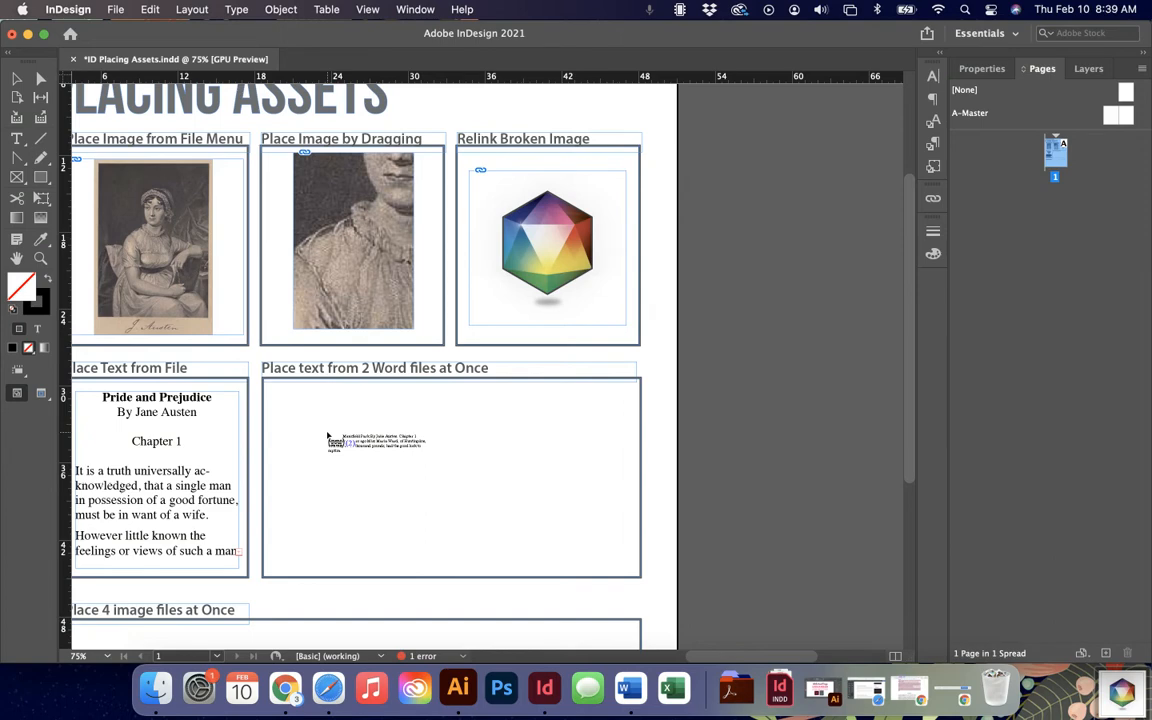
# Place the loaded Mansfield Park text in the "Place text from 2 Word files at Once" box, try placing the second text beside it, and undo the placements
pyautogui.press('super+equal')
pyautogui.press('super+equal')
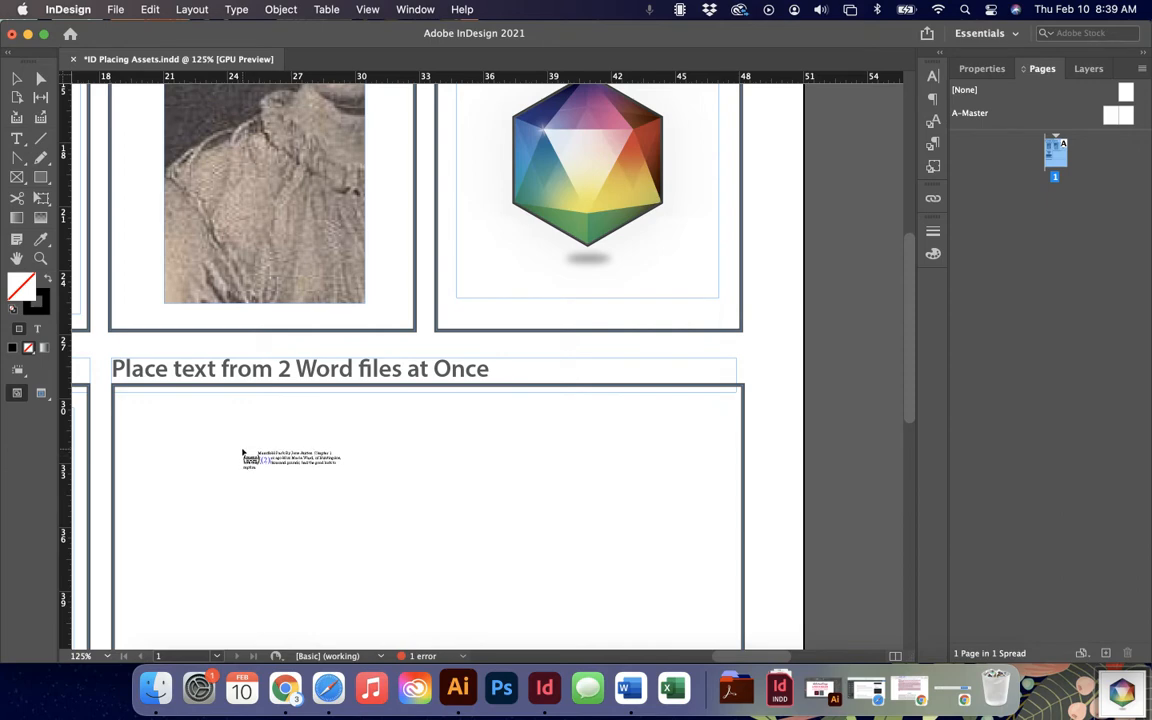
pyautogui.press('super+minus')
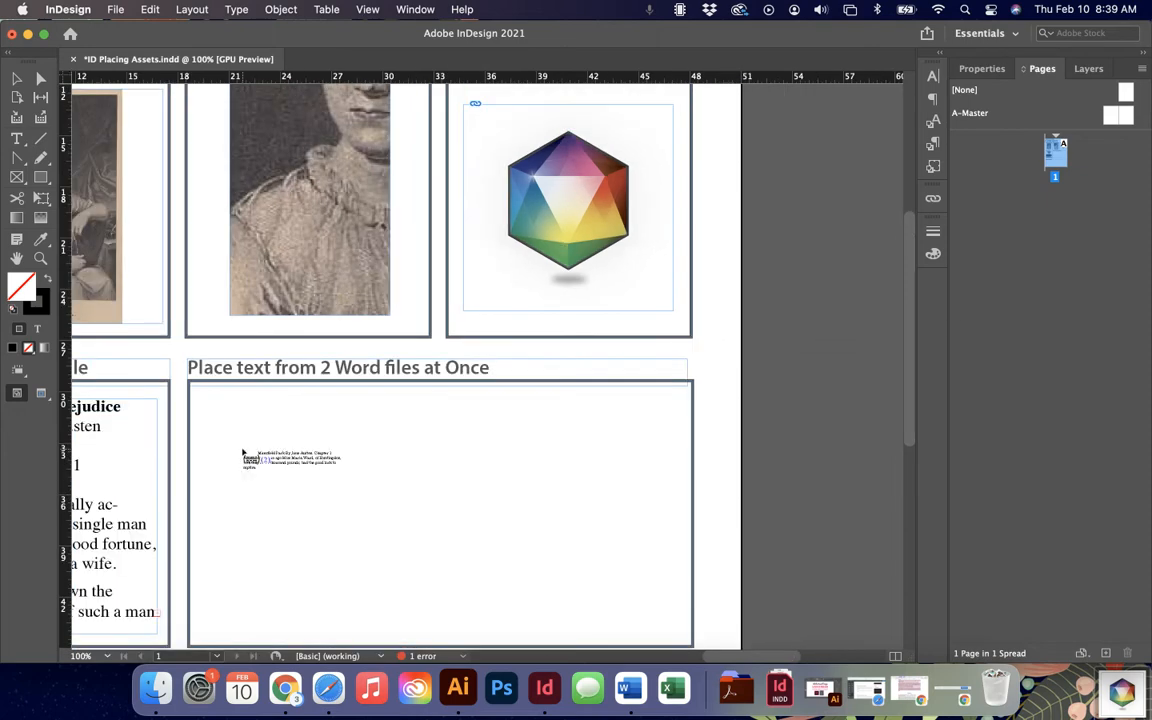
pyautogui.click(201, 406)
pyautogui.scroll(-5, 231, 480)
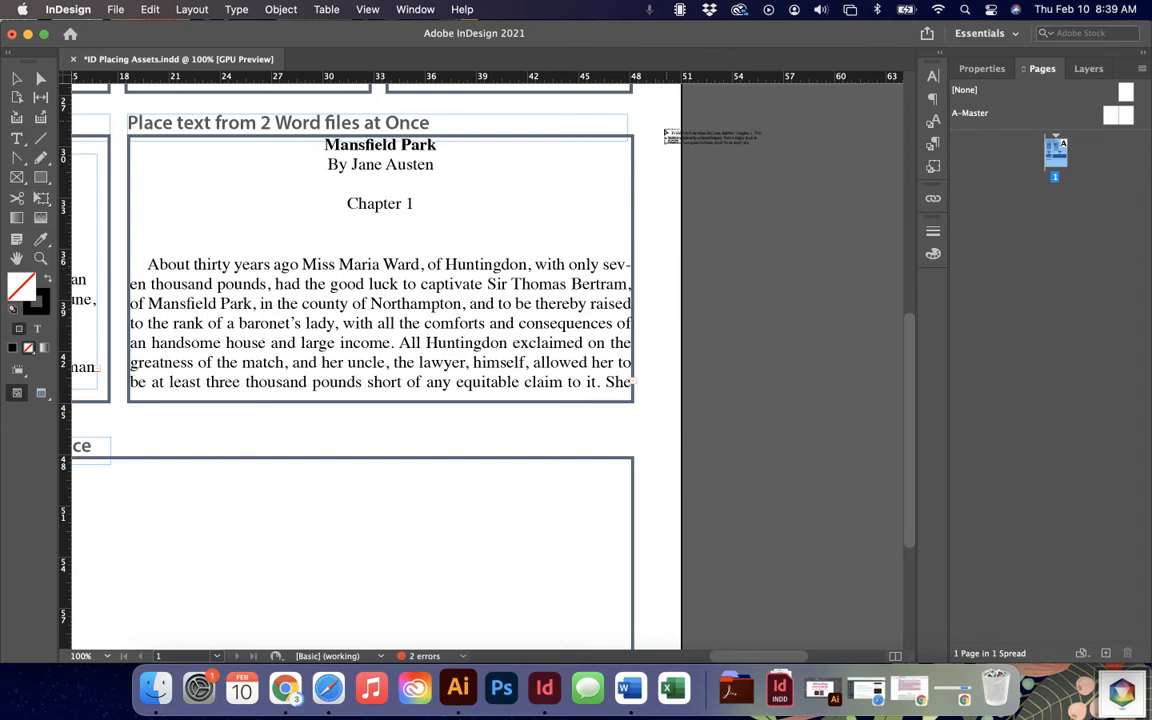
pyautogui.click(657, 146)
pyautogui.click(583, 315)
pyautogui.moveTo(834, 250); pyautogui.dragTo(828, 253)
pyautogui.click(516, 238)
pyautogui.click(756, 443)
pyautogui.press('super+z')
pyautogui.press('super+z')
pyautogui.press('super+z')
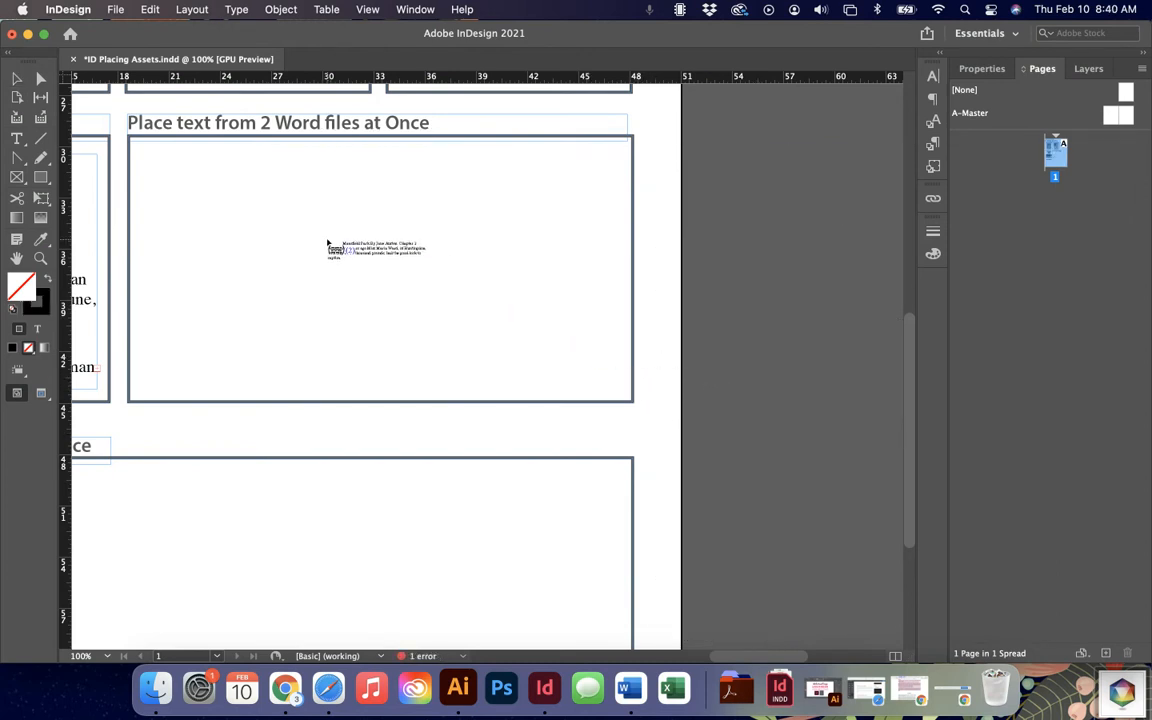
# Place the two loaded Word files as side-by-side text frames and move both frames up and toward the pasteboard
pyautogui.moveTo(327, 243); pyautogui.dragTo(327, 240)
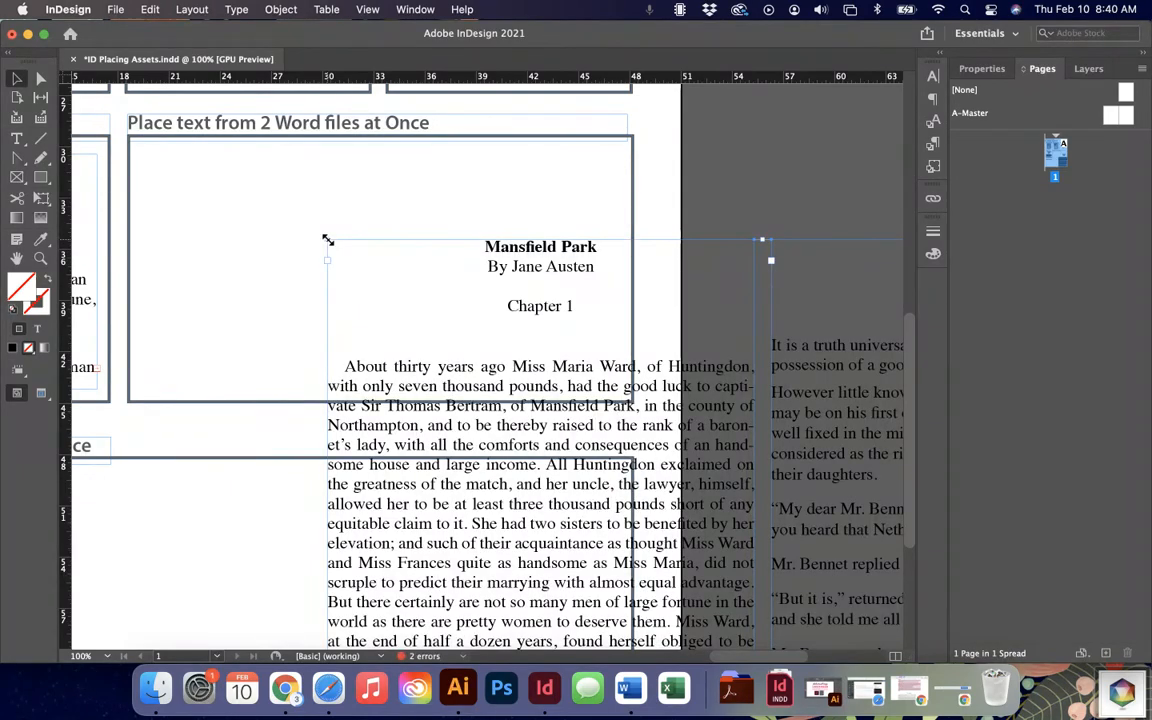
pyautogui.press('super+0')
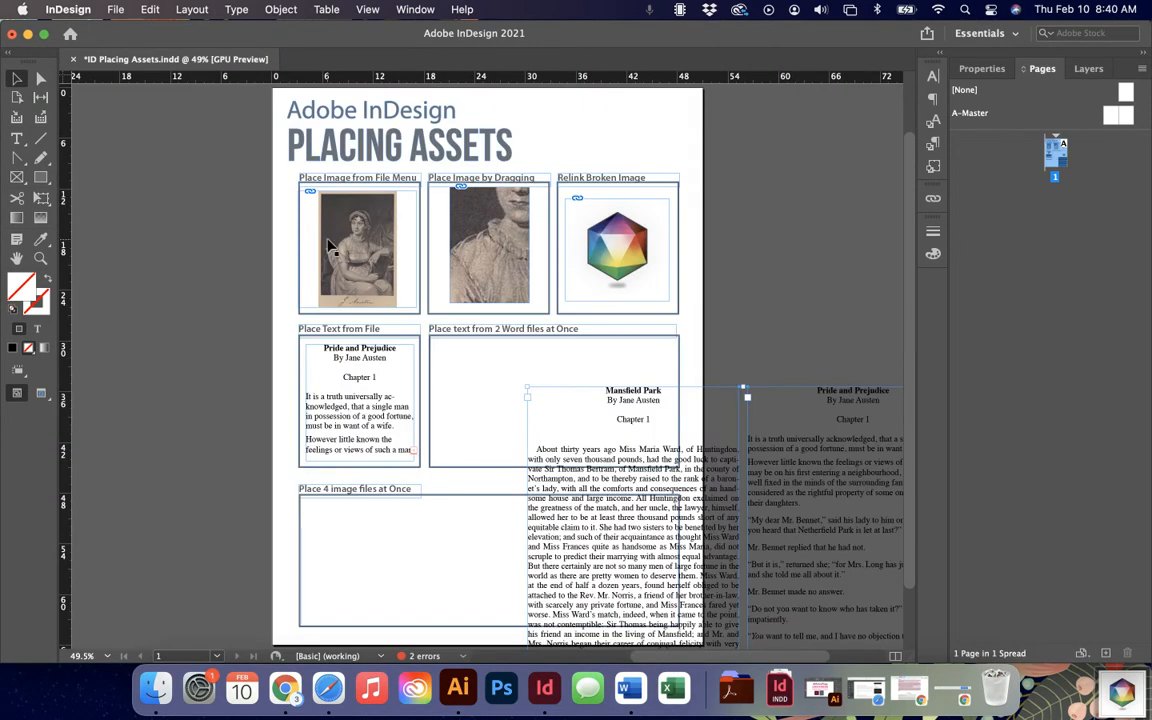
pyautogui.scroll(-3, 646, 381)
pyautogui.hscroll(3, 646, 381)
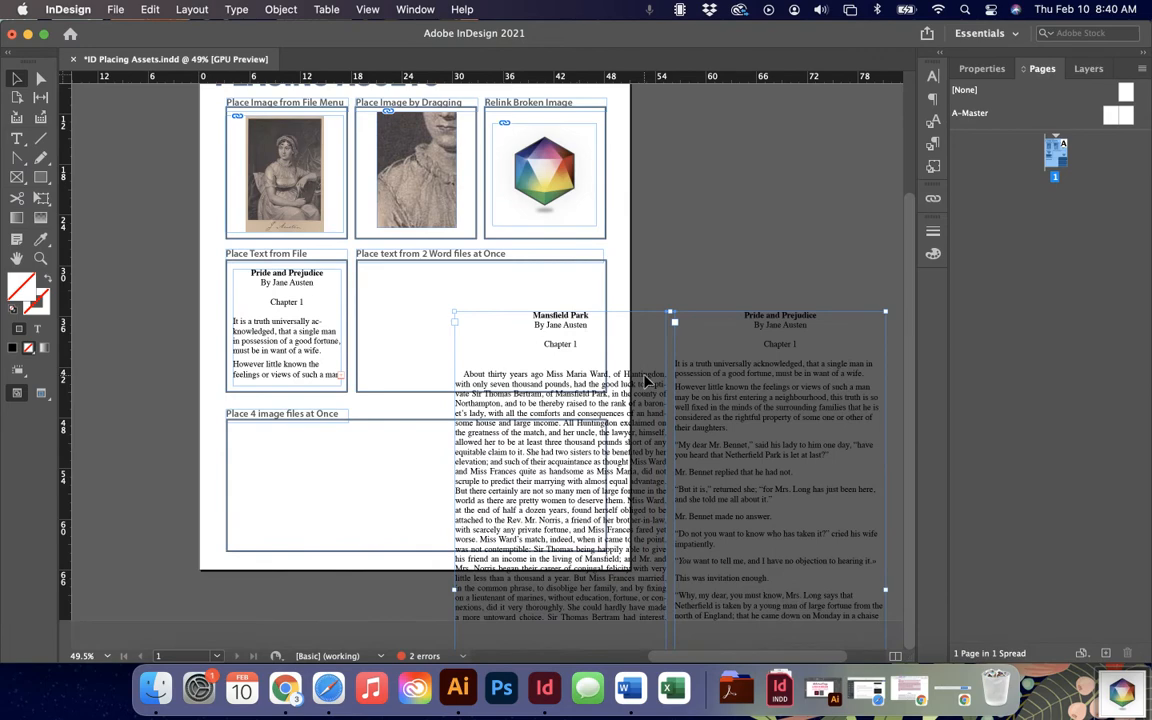
pyautogui.hscroll(2, 646, 381)
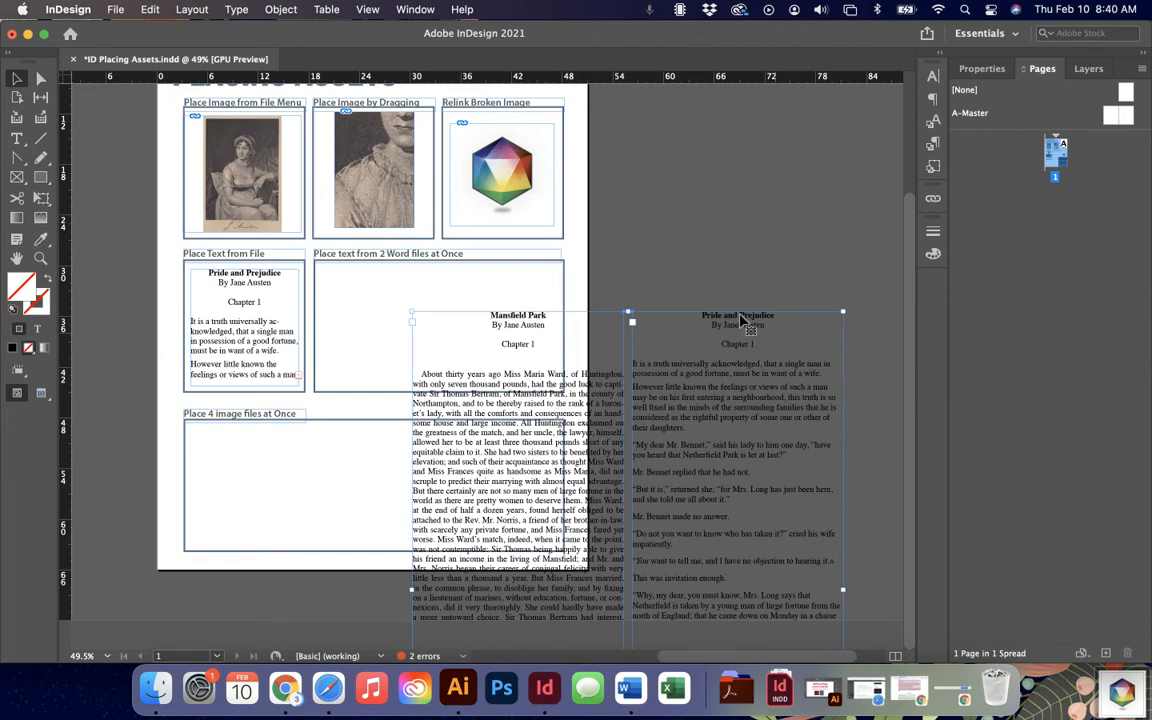
pyautogui.moveTo(588, 292); pyautogui.dragTo(700, 224)
pyautogui.click(595, 218)
pyautogui.hscroll(1, 637, 410)
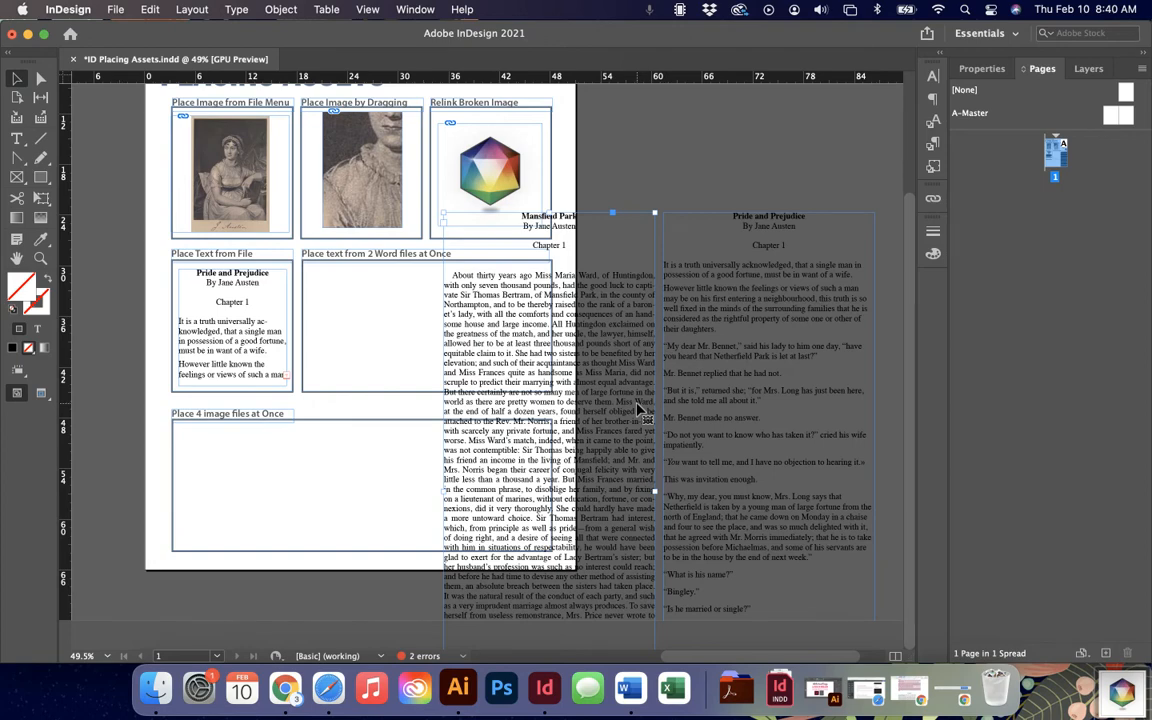
# Resize and position the Mansfield Park and Pride and Prejudice frames side by side in the "Place text from 2 Word files at Once" box
pyautogui.press('super+minus')
pyautogui.press('super+minus')
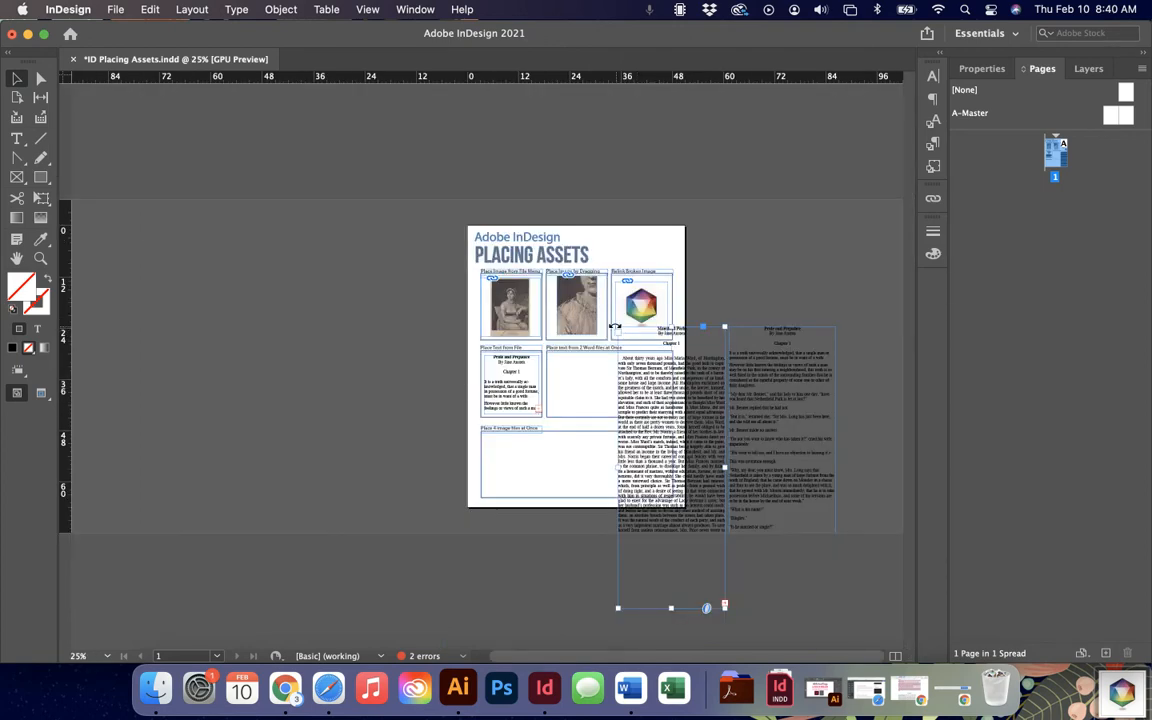
pyautogui.moveTo(619, 331); pyautogui.dragTo(597, 382)
pyautogui.moveTo(582, 512); pyautogui.dragTo(582, 412)
pyautogui.moveTo(830, 441); pyautogui.dragTo(721, 463)
pyautogui.moveTo(672, 629); pyautogui.dragTo(669, 415)
pyautogui.moveTo(727, 381); pyautogui.dragTo(674, 383)
pyautogui.press('super+equal')
pyautogui.press('super+equal')
pyautogui.press('super+equal')
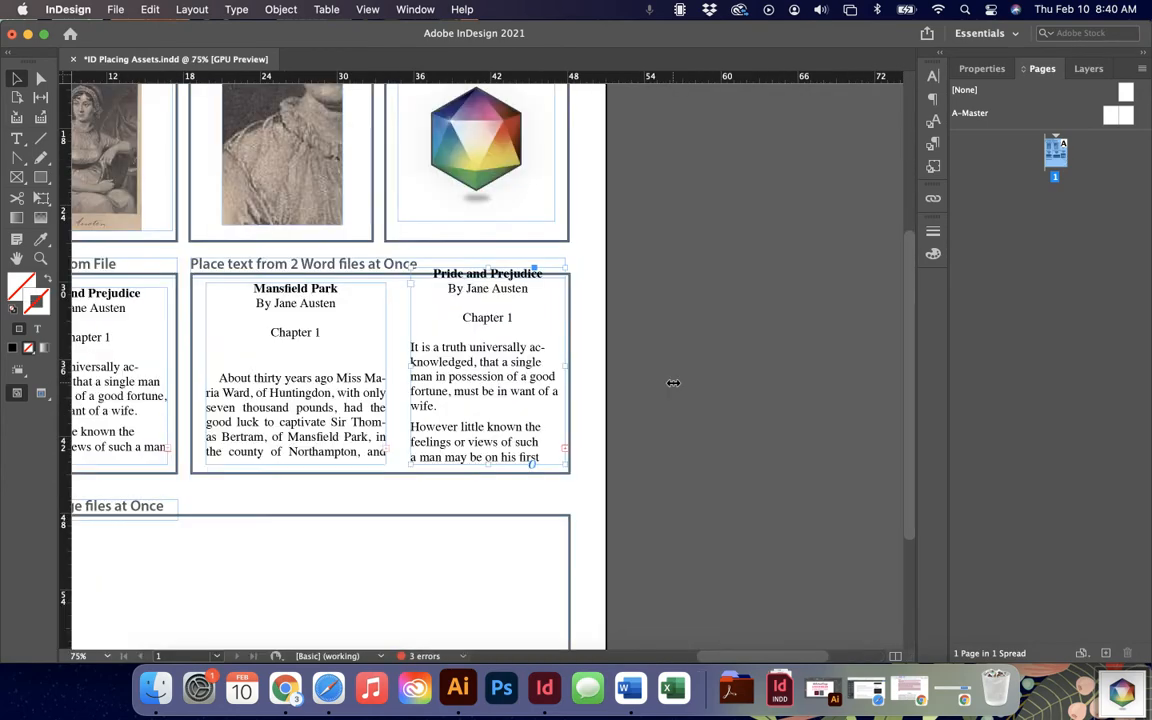
# With nothing selected, load JA Grave.jpg, Books.jpg, Austen Home .jpg and Pride and Pred.jpg together for placing
pyautogui.scroll(-5, 498, 442)
pyautogui.hscroll(-6, 498, 442)
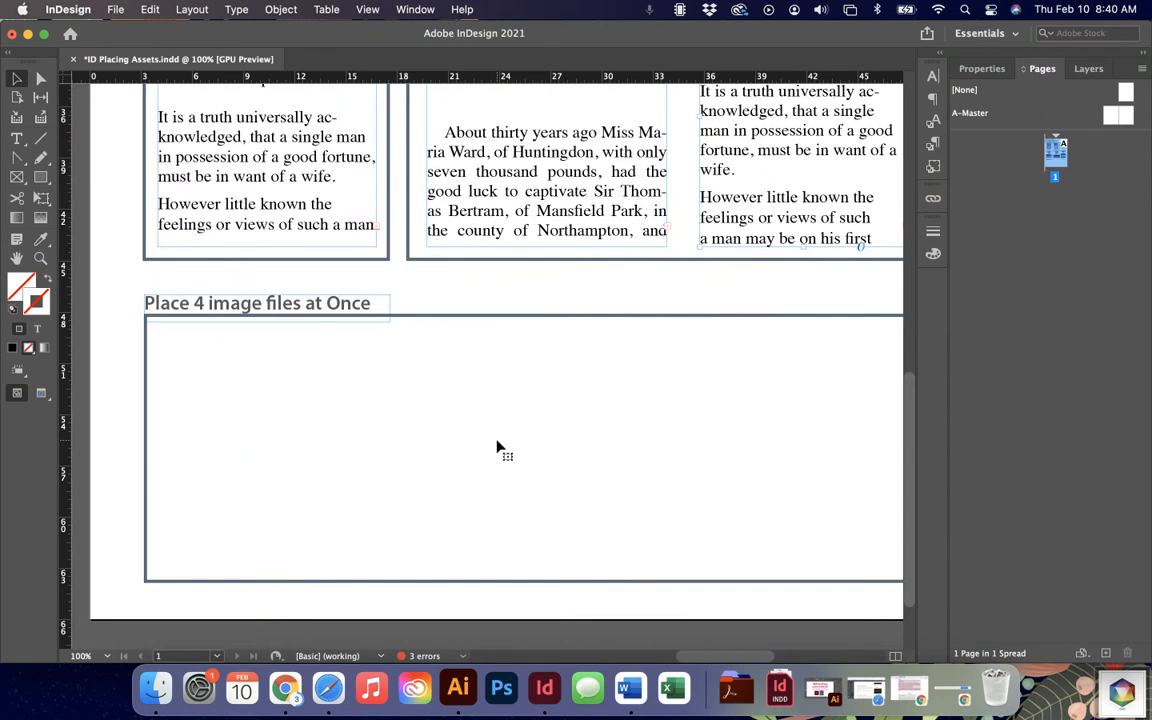
pyautogui.click(498, 448)
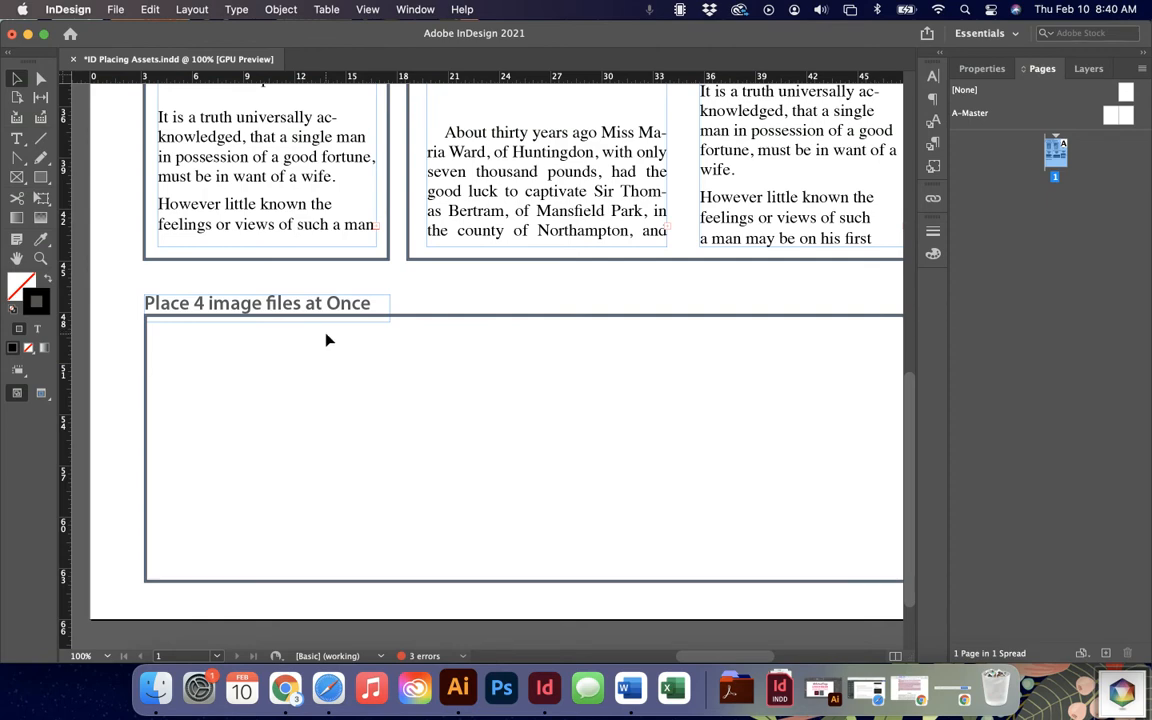
pyautogui.click(115, 9)
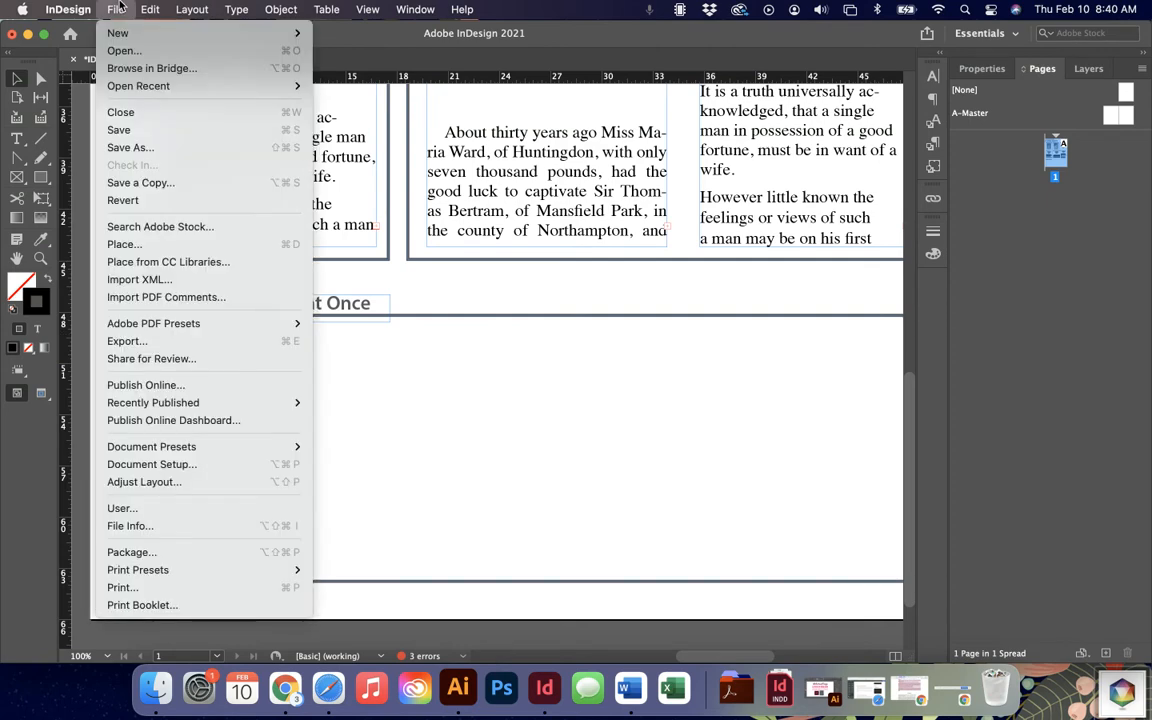
pyautogui.click(164, 246)
pyautogui.moveTo(566, 154); pyautogui.dragTo(852, 191)
pyautogui.click(851, 243)
pyautogui.moveTo(851, 249); pyautogui.dragTo(645, 175)
pyautogui.keyDown('super'); pyautogui.click(390, 270); pyautogui.keyUp('super')
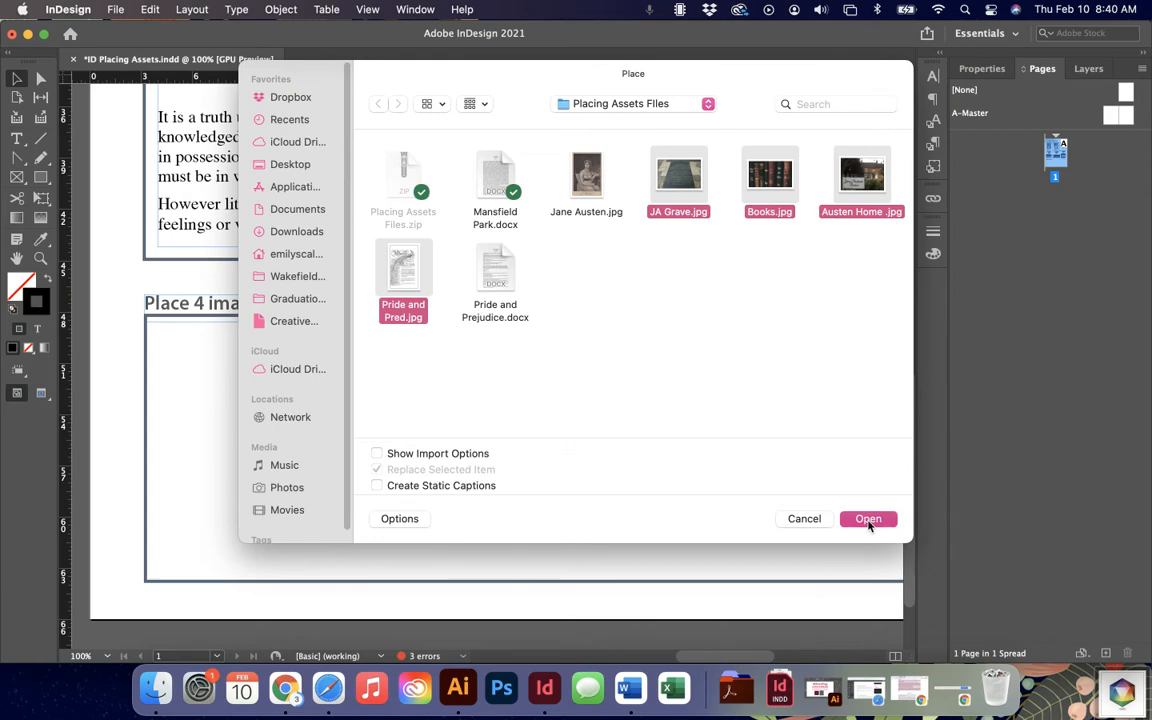
pyautogui.click(869, 518)
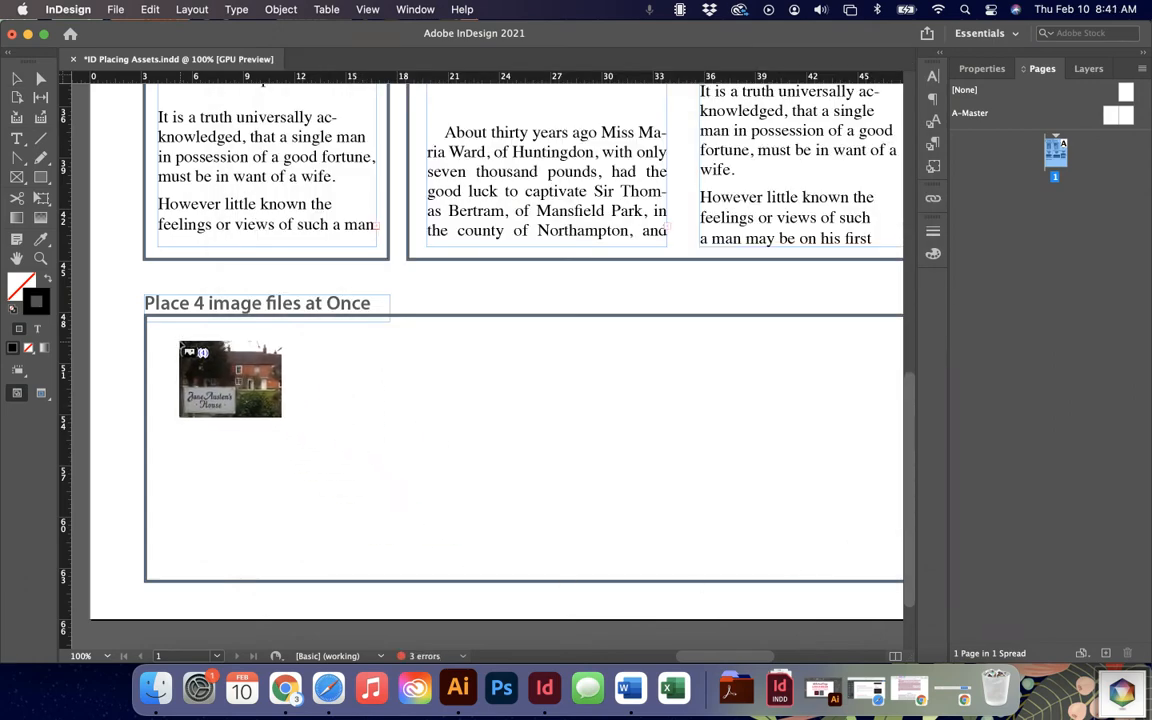
# Try placing the loaded images one by one in the "Place 4 image files at Once" box, and undo the placements
pyautogui.press('super+minus')
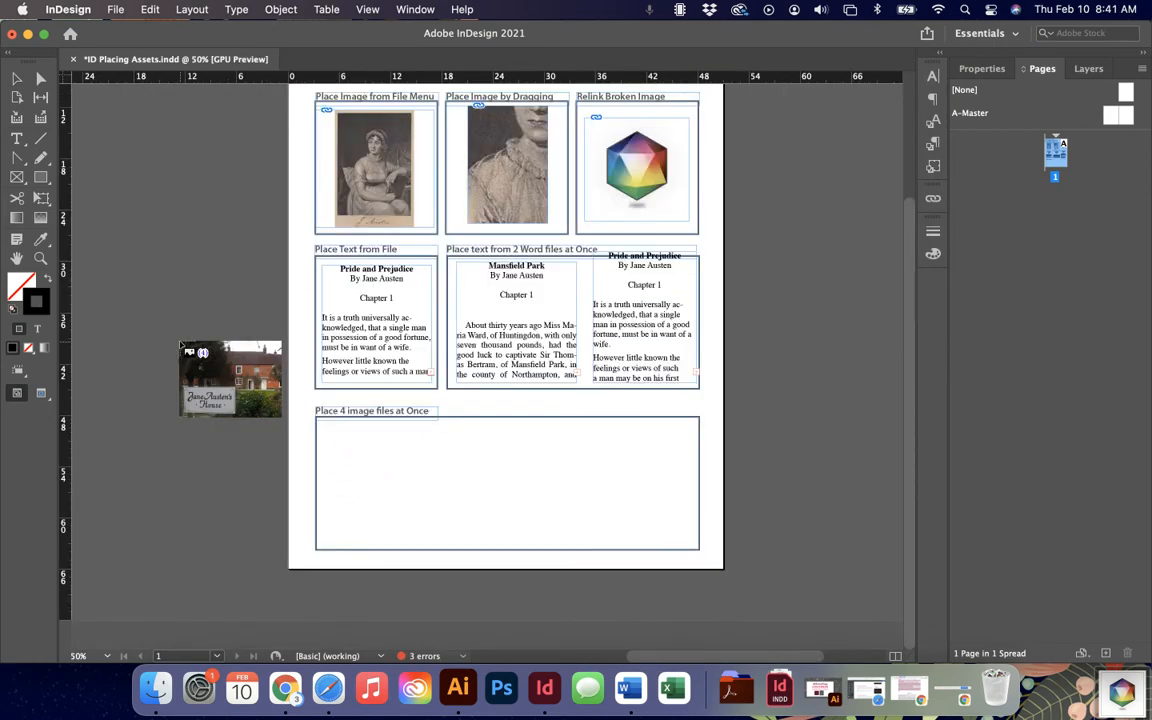
pyautogui.click(551, 455)
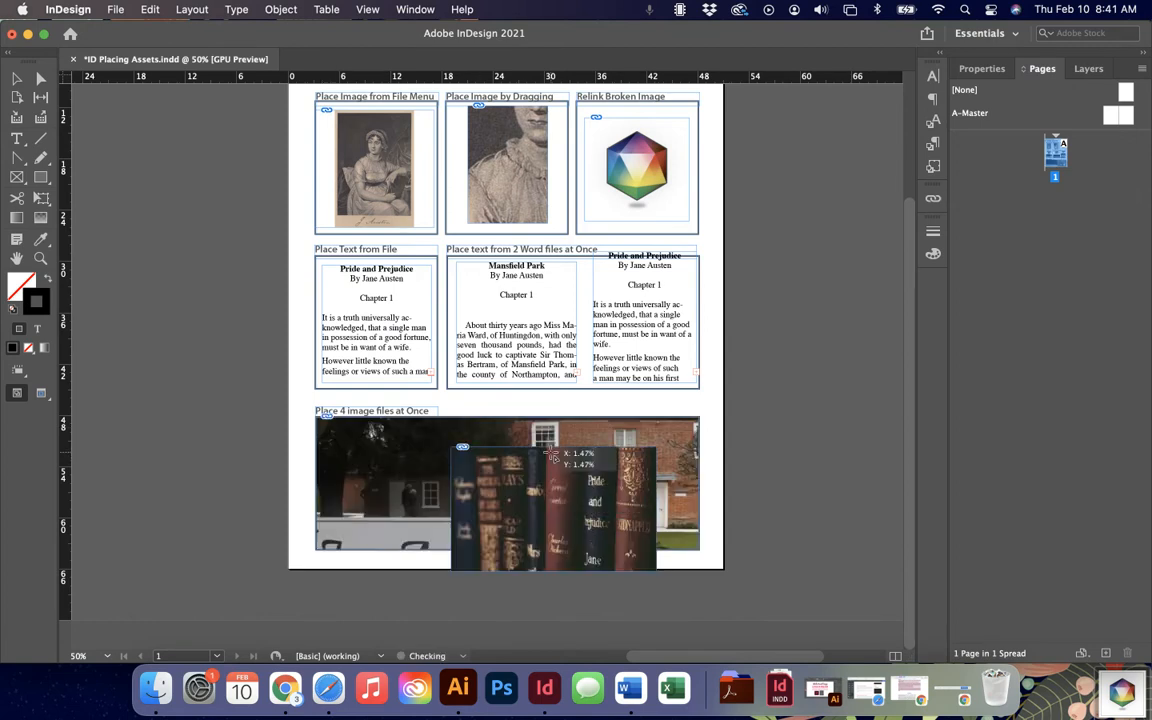
pyautogui.click(551, 455)
pyautogui.click(681, 467)
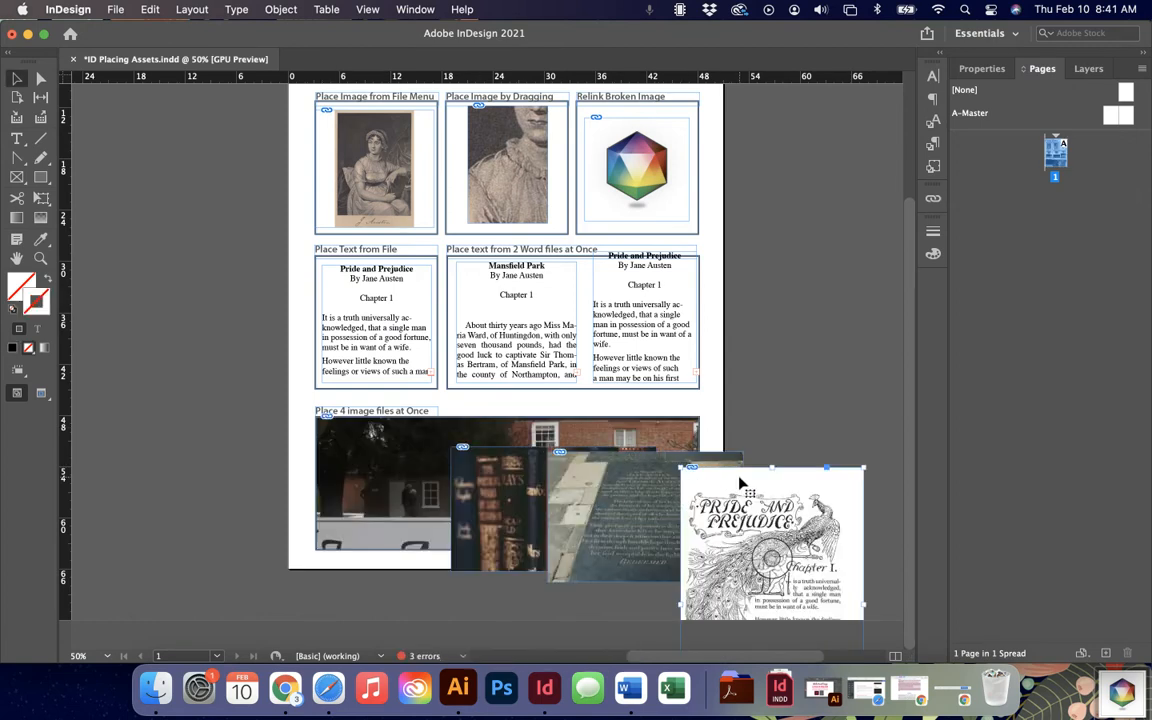
pyautogui.press('super+z')
pyautogui.press('super+z')
pyautogui.press('super+z')
pyautogui.press('super+z')
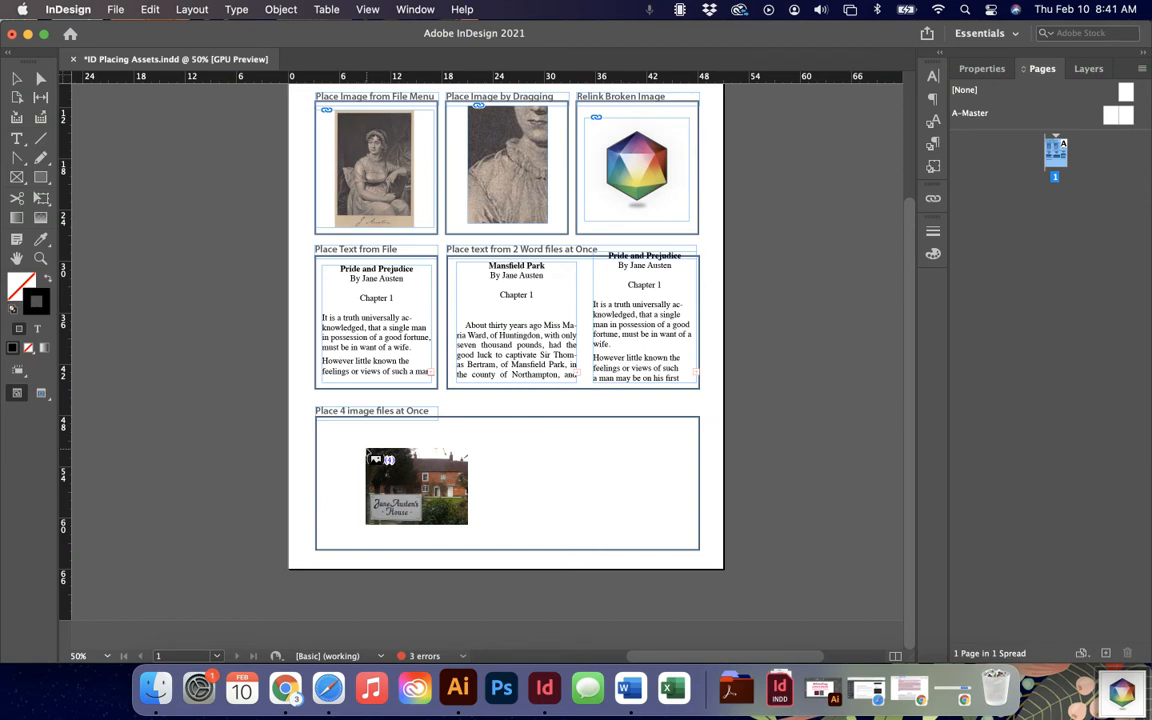
pyautogui.click(328, 426)
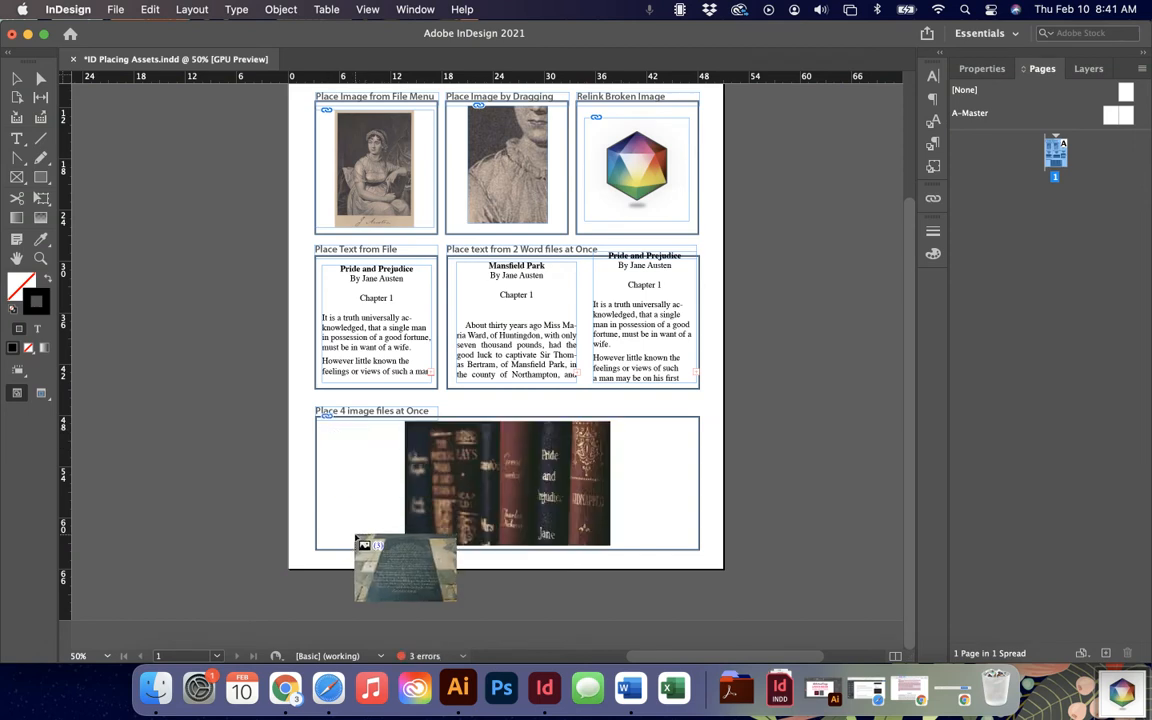
pyautogui.press('super+z')
# Place the four loaded images as a row of side-by-side frames in the "Place 4 image files at Once" box and move the books image up within its frame
pyautogui.moveTo(324, 437); pyautogui.dragTo(322, 433)
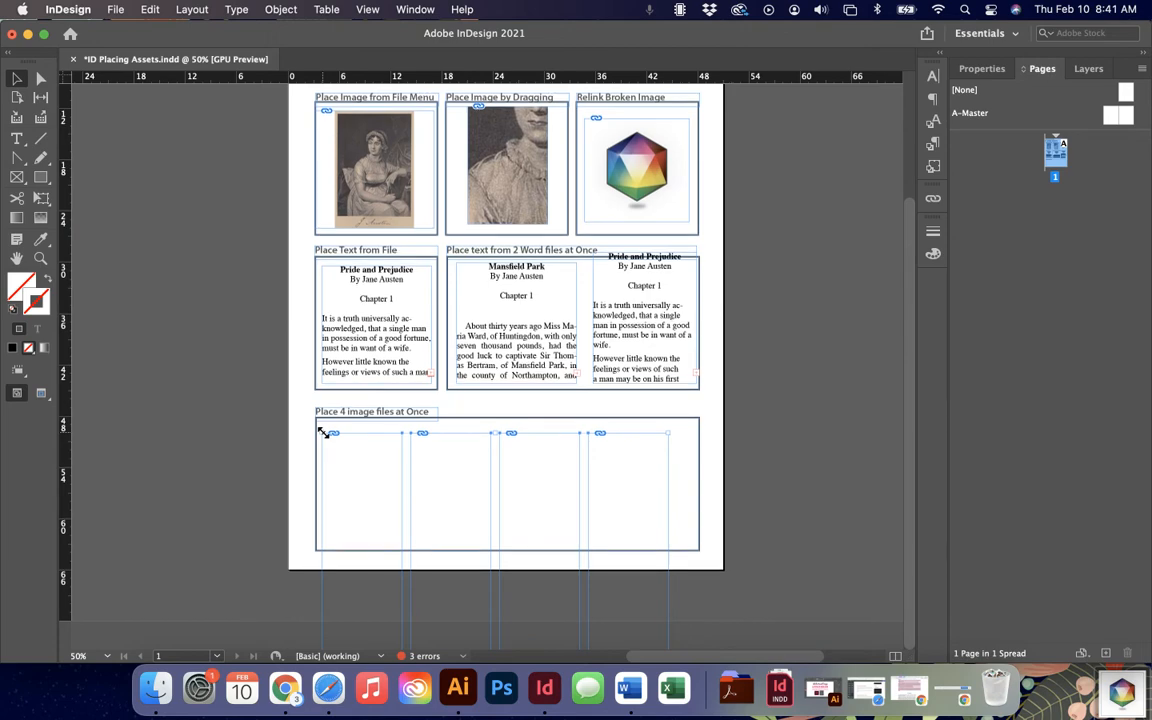
pyautogui.scroll(4, 450, 476)
pyautogui.scroll(-4, 450, 476)
pyautogui.click(362, 540)
pyautogui.moveTo(362, 540); pyautogui.dragTo(350, 465)
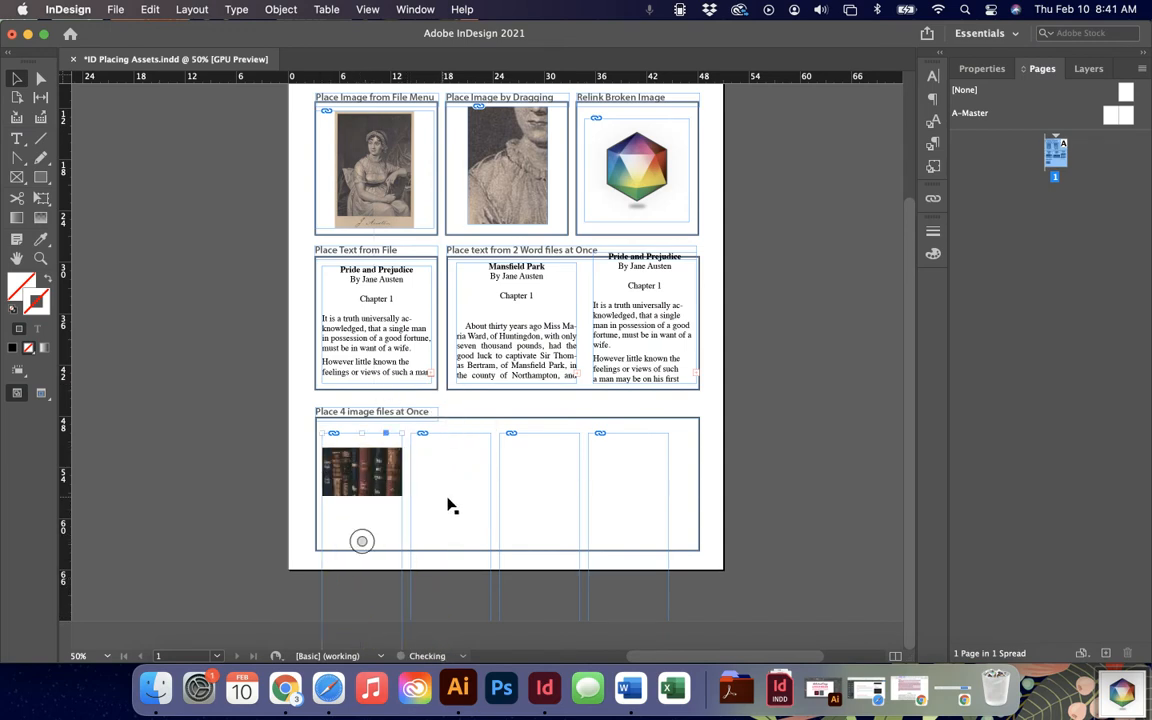
# Apply Fill Frame Proportionally to the gravestone image in the second frame and the Pride and Prejudice image in the third frame
pyautogui.click(451, 543)
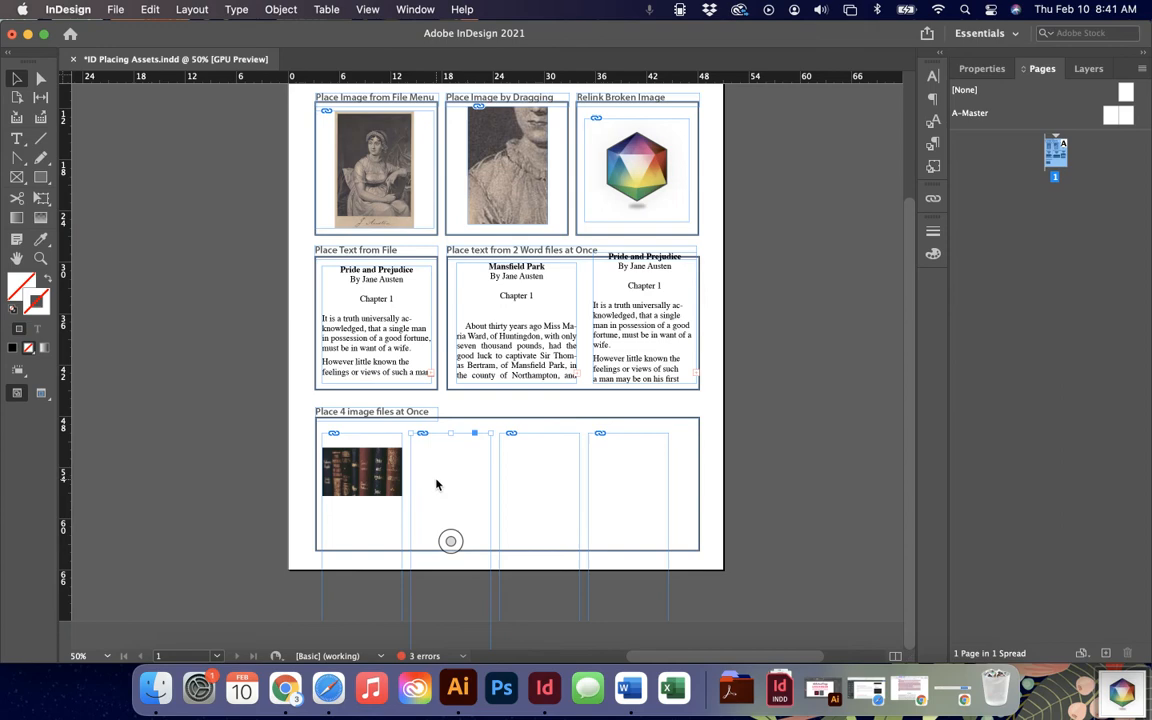
pyautogui.rightClick(438, 488)
pyautogui.moveTo(500, 370)
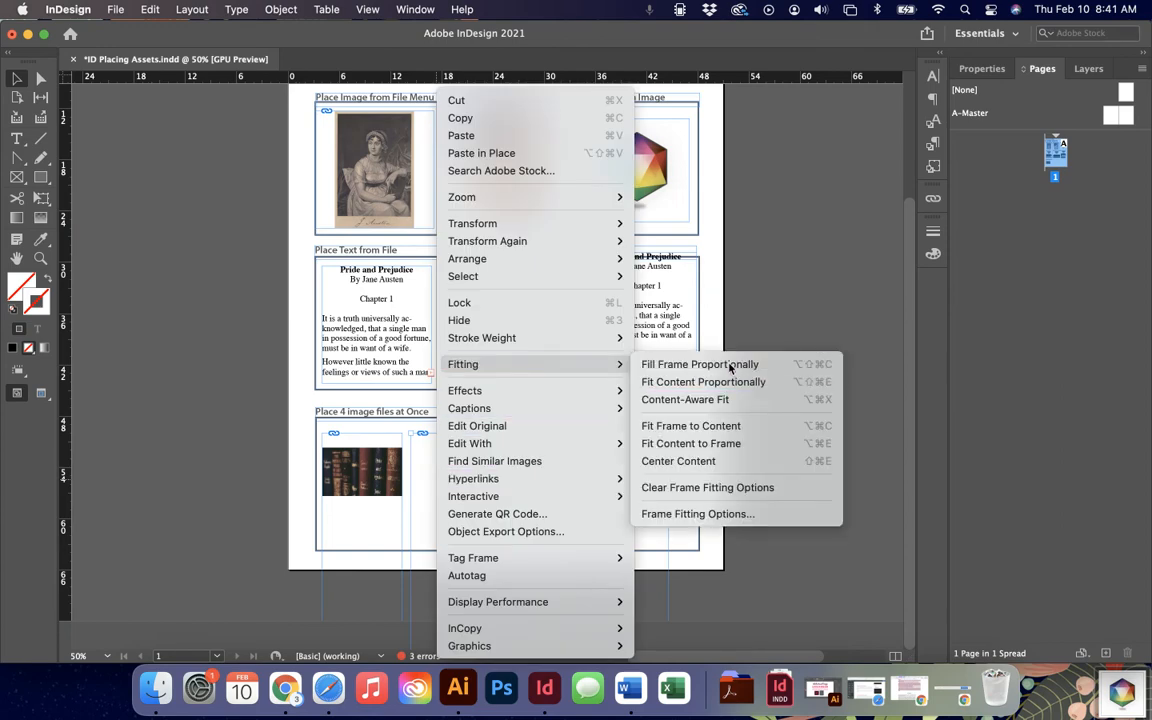
pyautogui.click(726, 364)
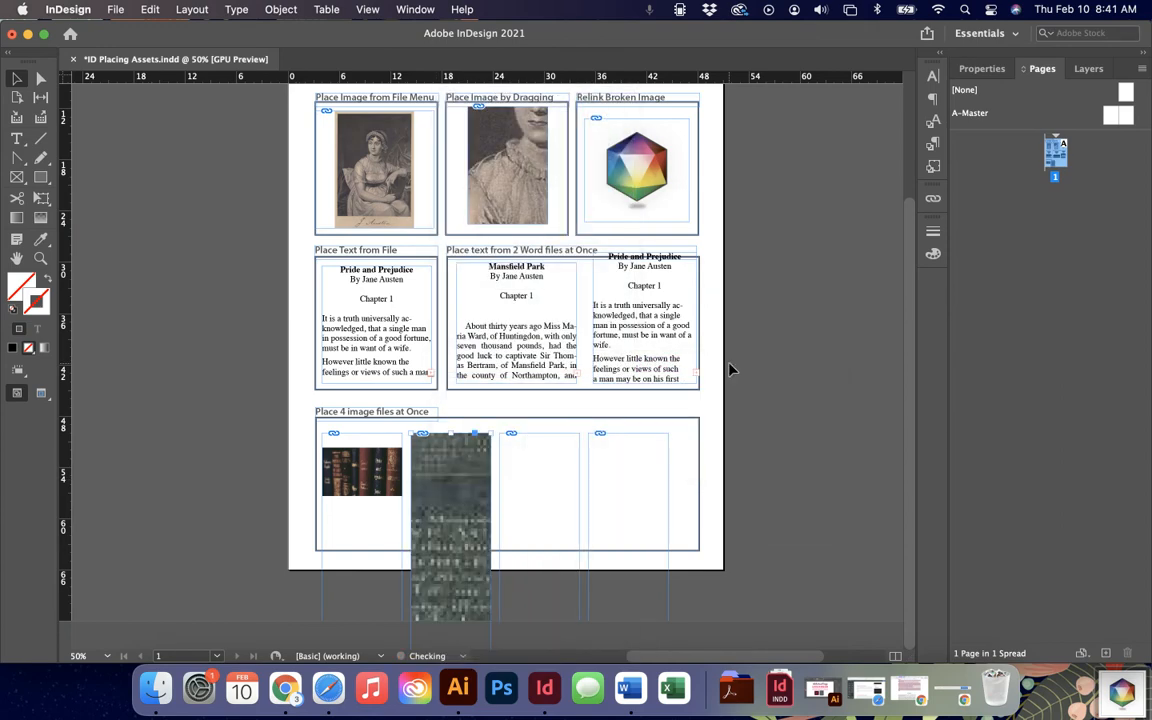
pyautogui.rightClick(531, 510)
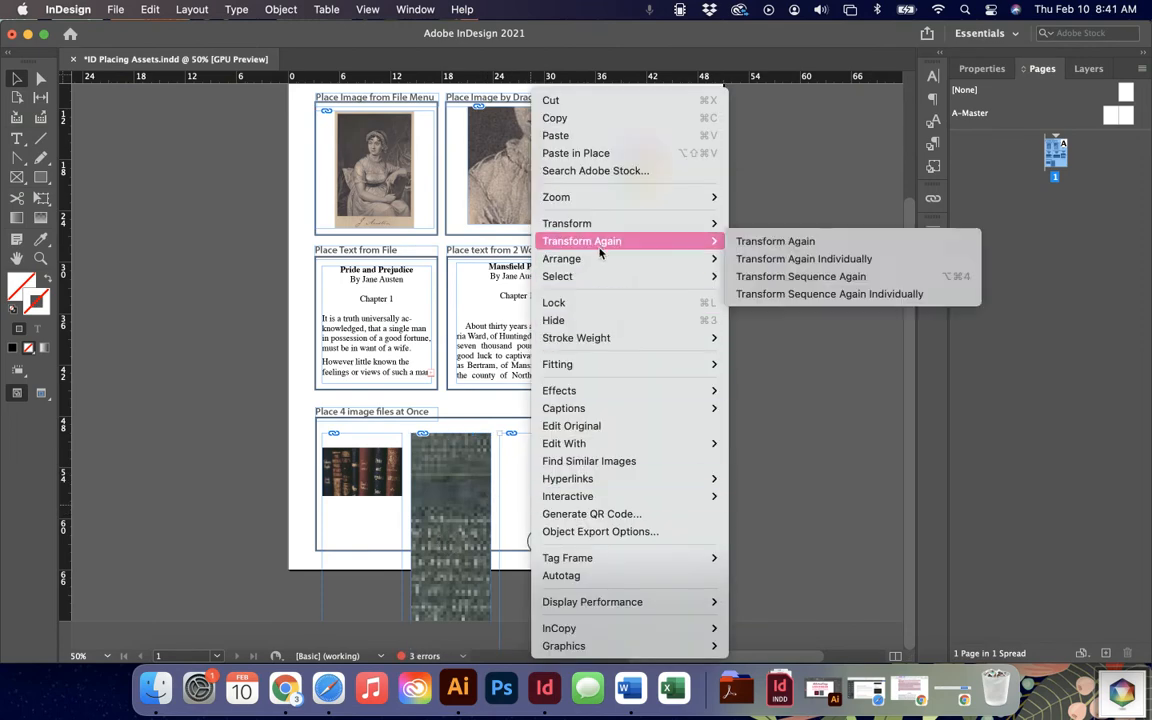
pyautogui.moveTo(640, 364)
pyautogui.click(790, 366)
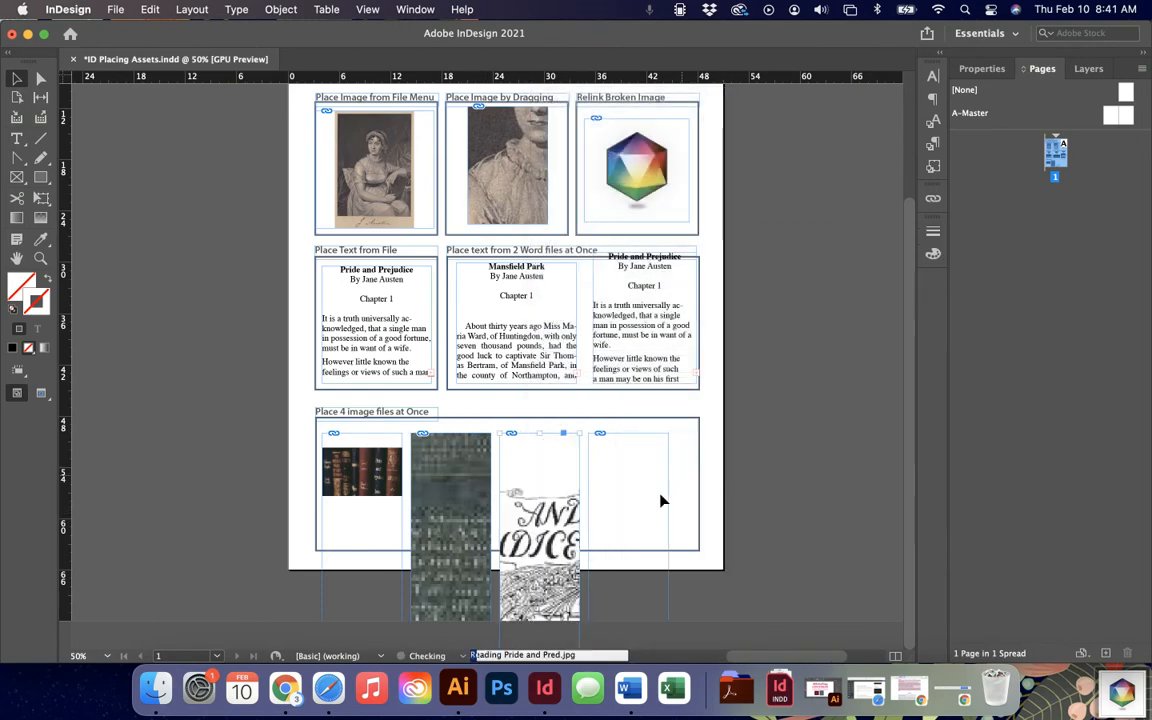
pyautogui.click(714, 498)
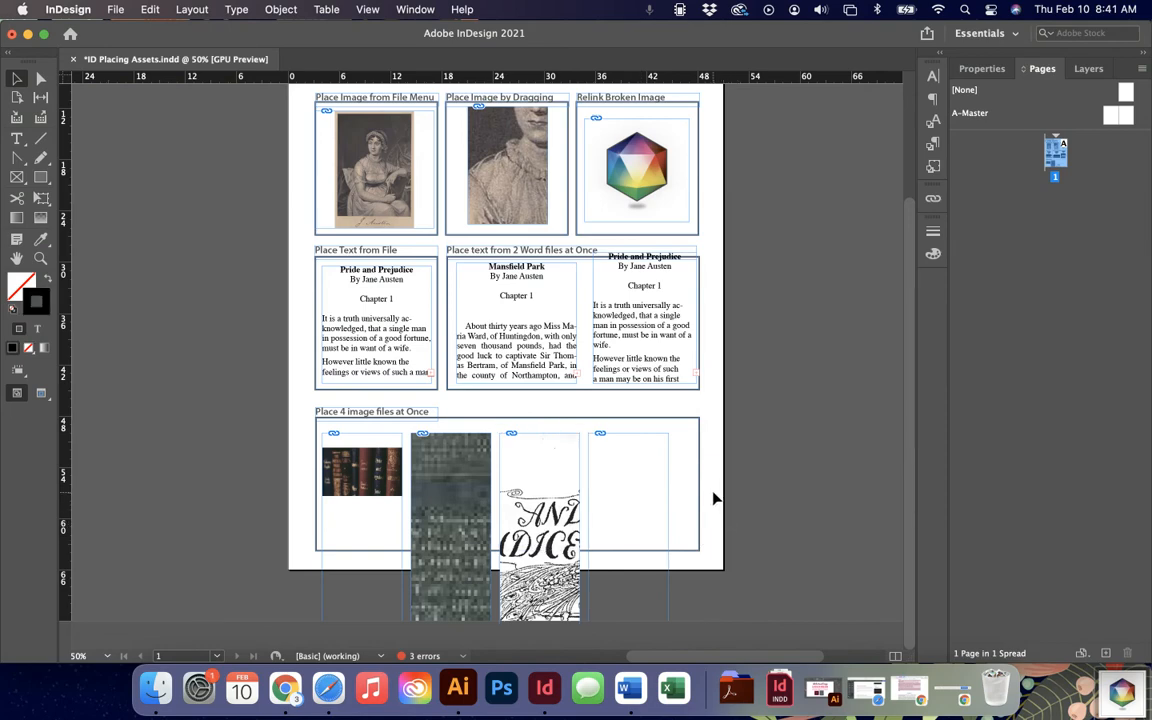
# Try fitting the third frame to its Pride and Prejudice image and moving the third and fourth frames, and undo these changes
pyautogui.rightClick(474, 404)
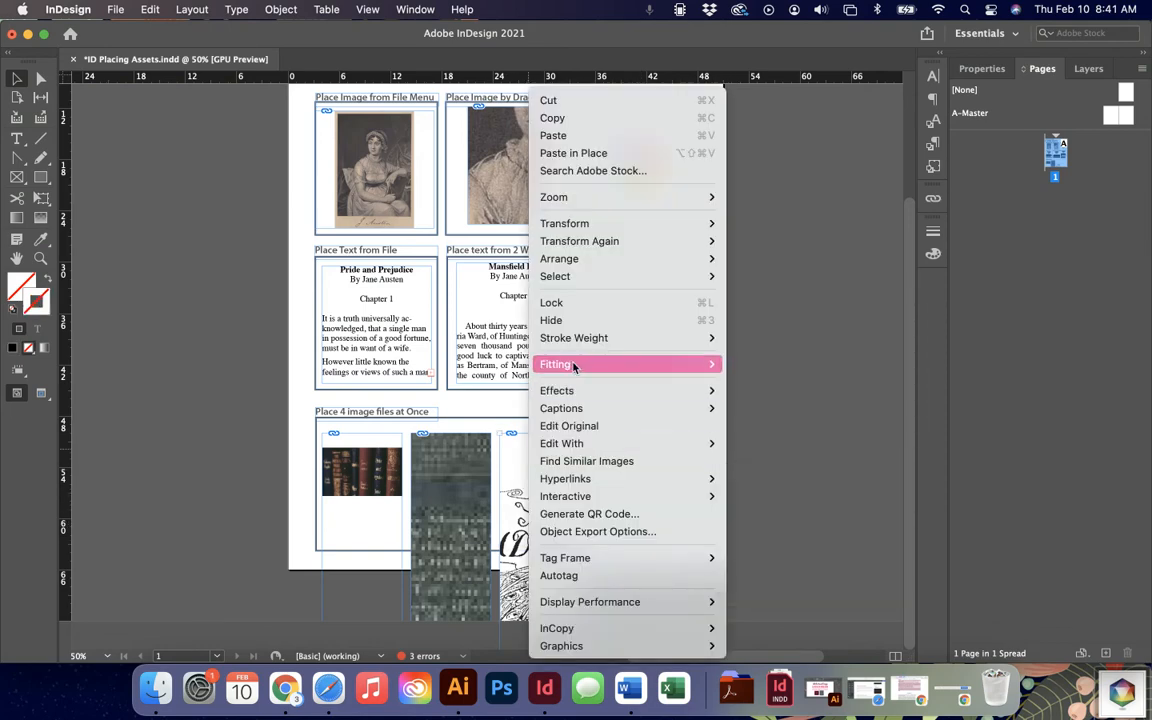
pyautogui.moveTo(574, 366)
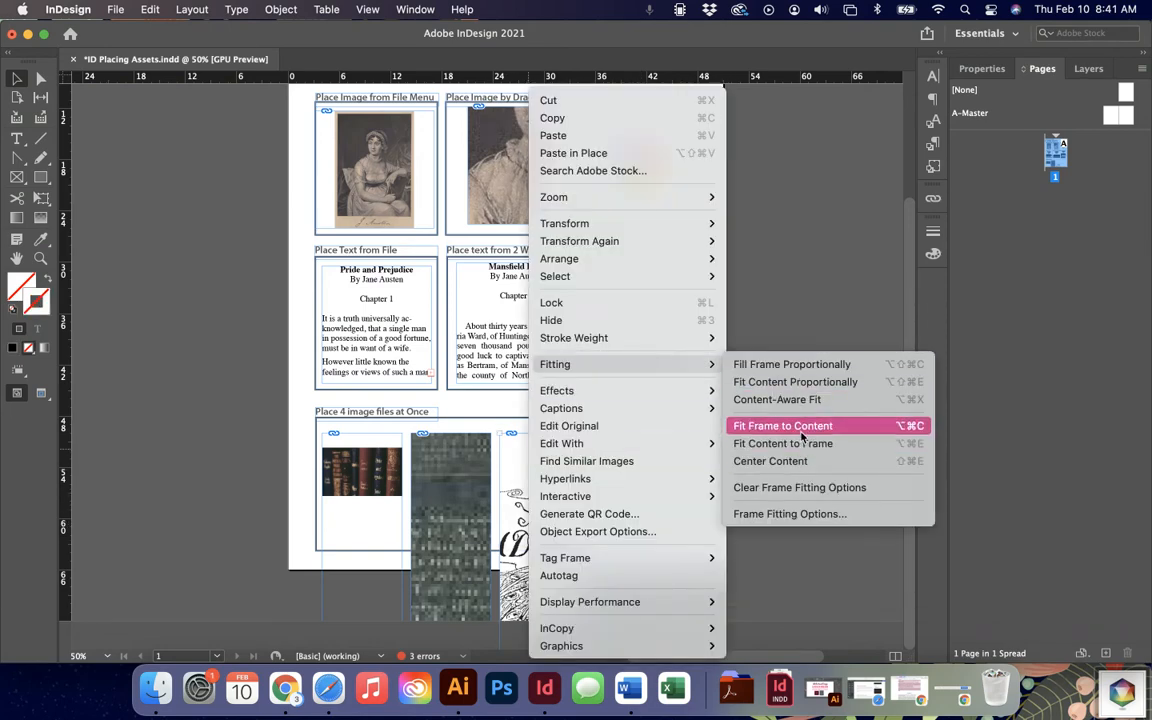
pyautogui.click(802, 435)
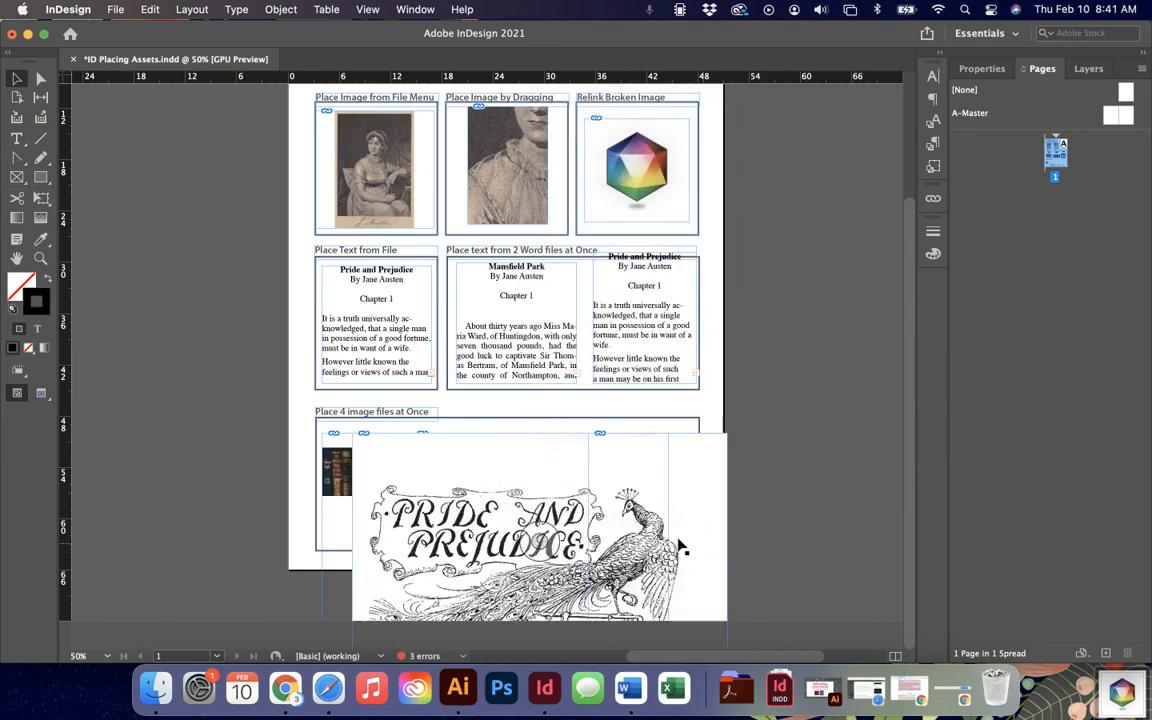
pyautogui.moveTo(767, 343); pyautogui.dragTo(769, 207)
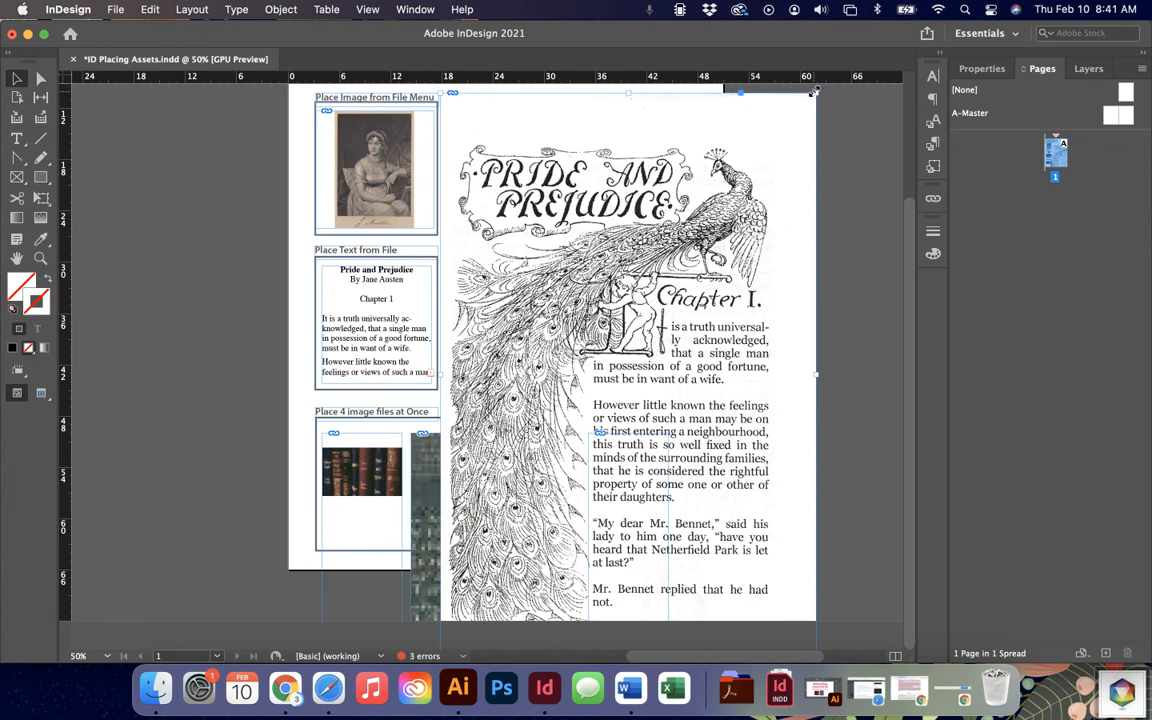
pyautogui.click(283, 491)
pyautogui.moveTo(648, 443); pyautogui.dragTo(755, 540)
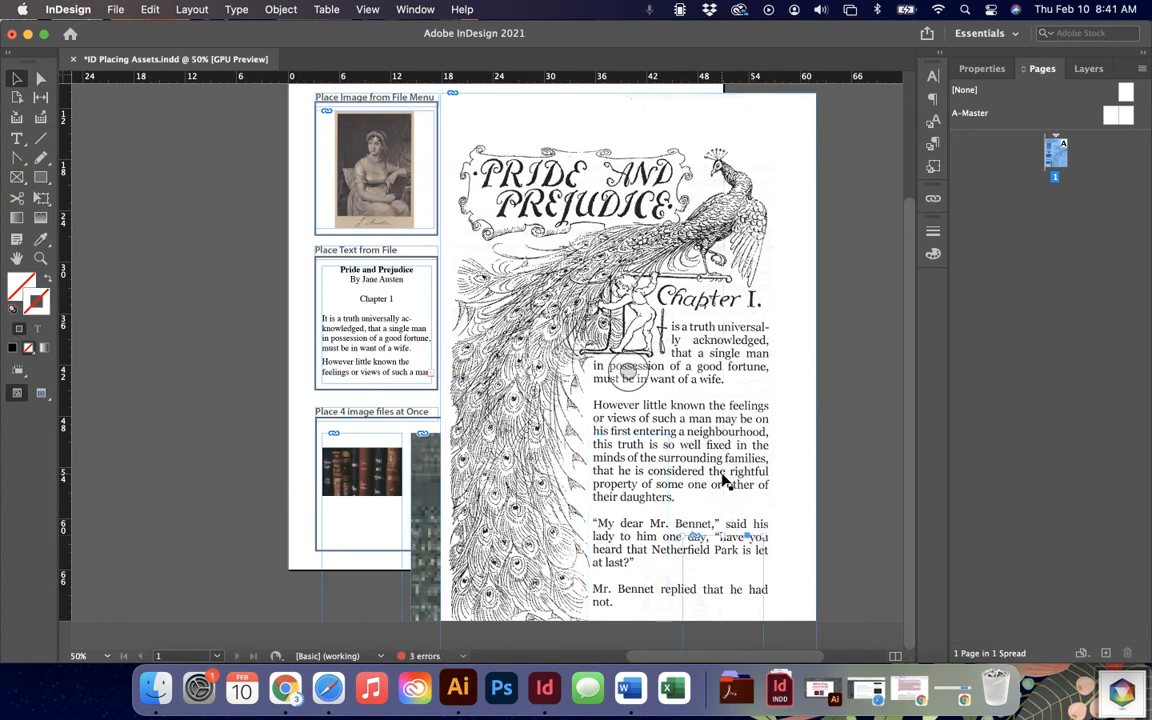
pyautogui.press('super+z')
pyautogui.press('super+z')
pyautogui.press('super+z')
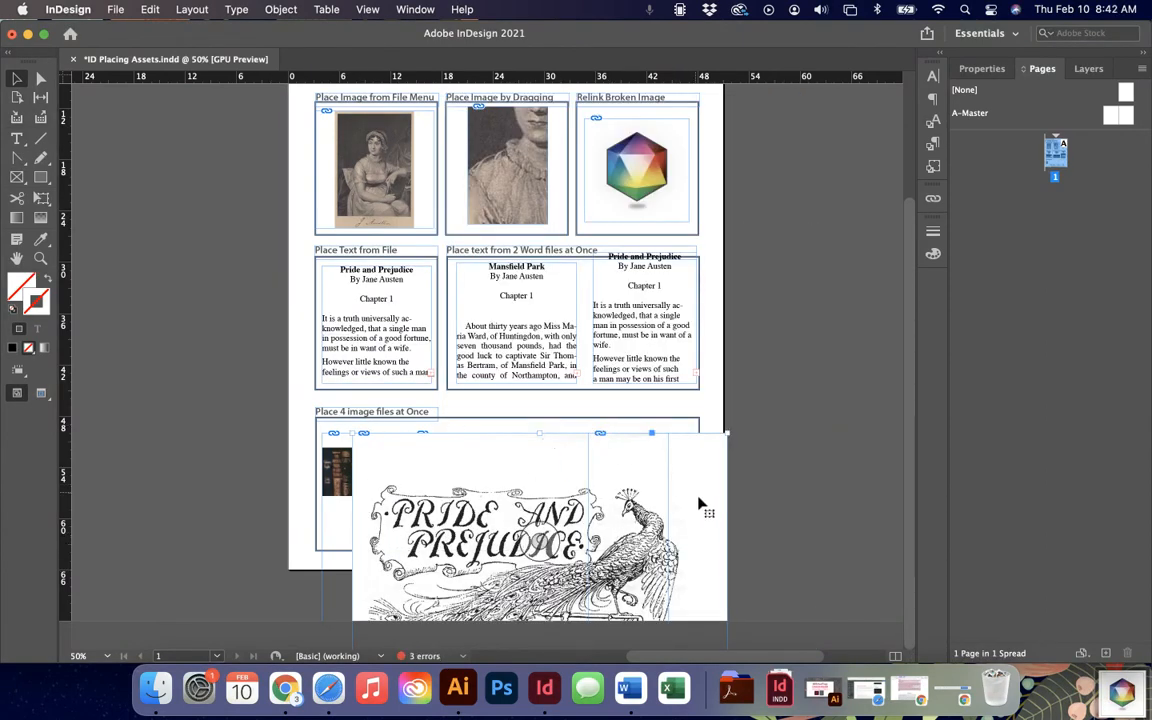
pyautogui.press('super+z')
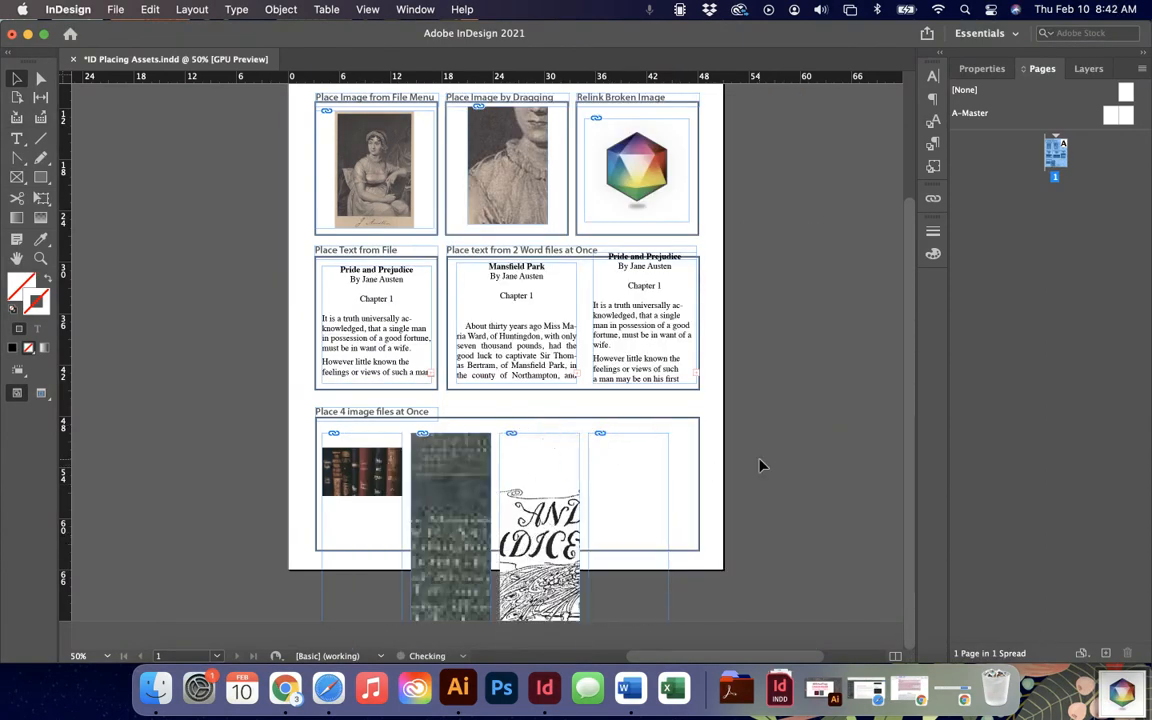
# Apply Fit Content Proportionally to the Austen home image in the fourth frame and move the image up within its frame
pyautogui.click(761, 465)
pyautogui.rightClick(638, 490)
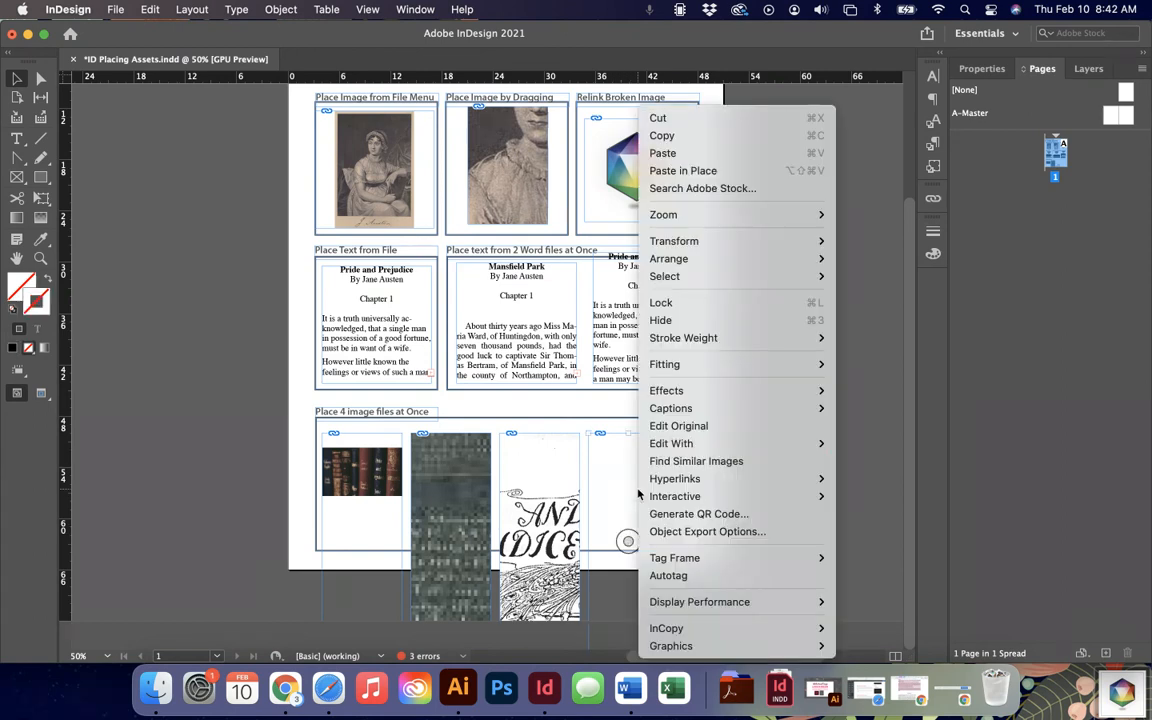
pyautogui.moveTo(681, 363)
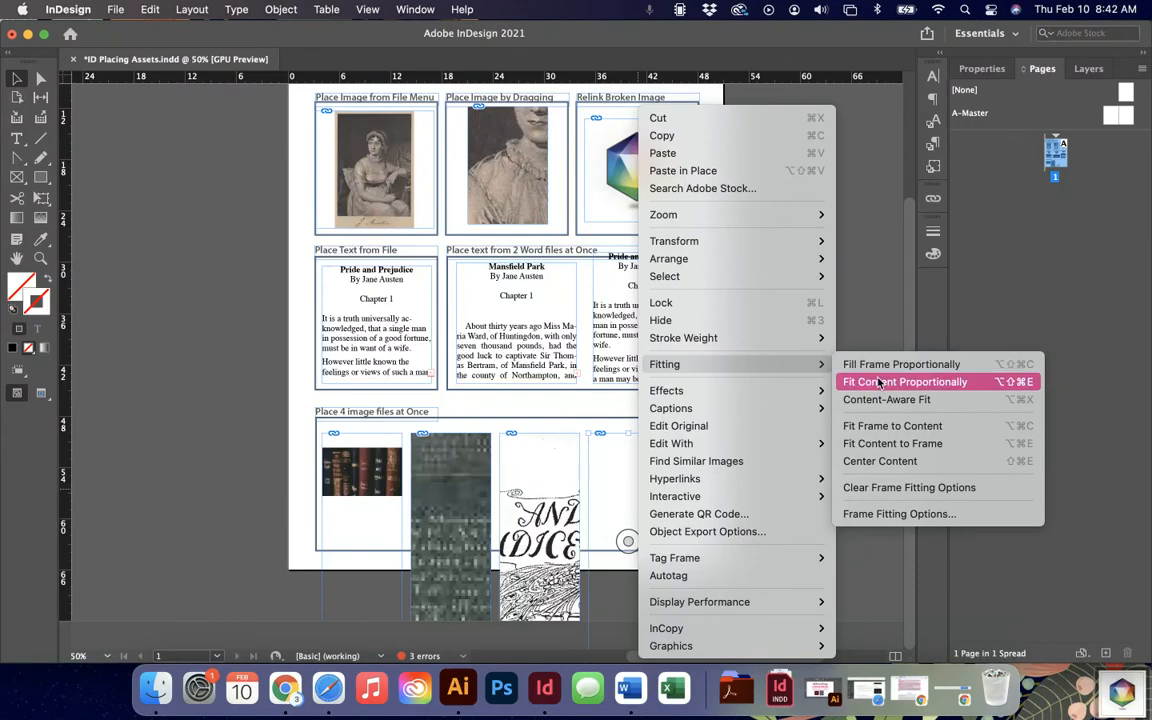
pyautogui.click(885, 382)
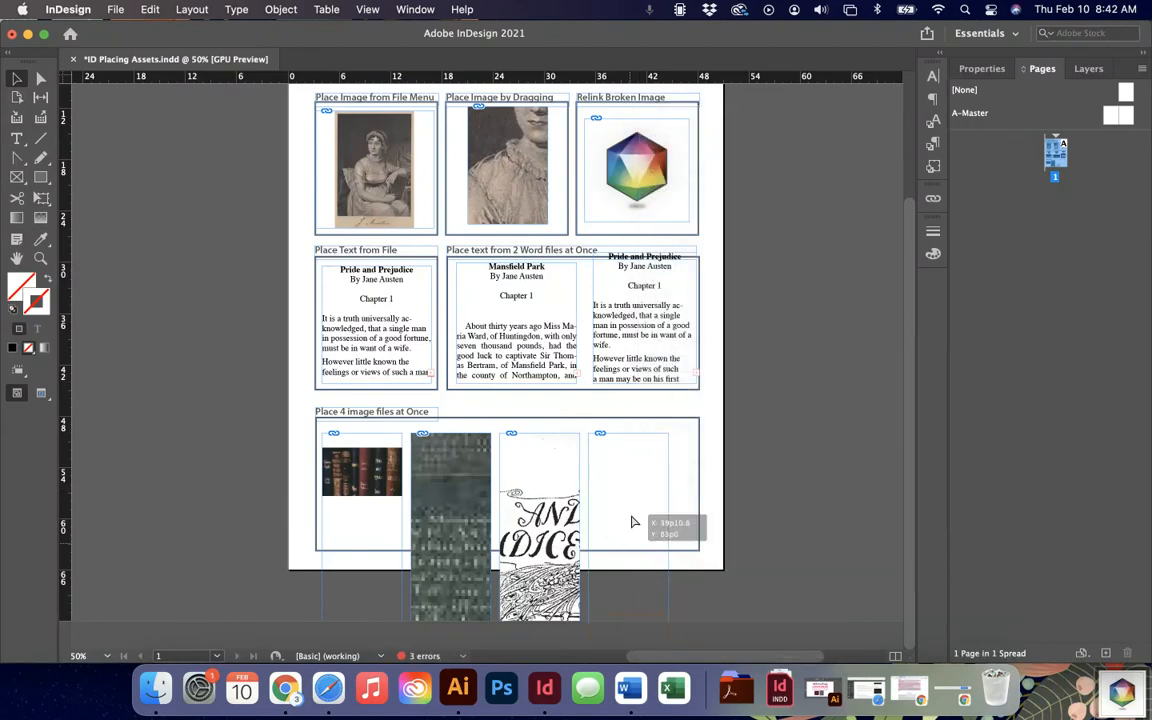
pyautogui.click(741, 536)
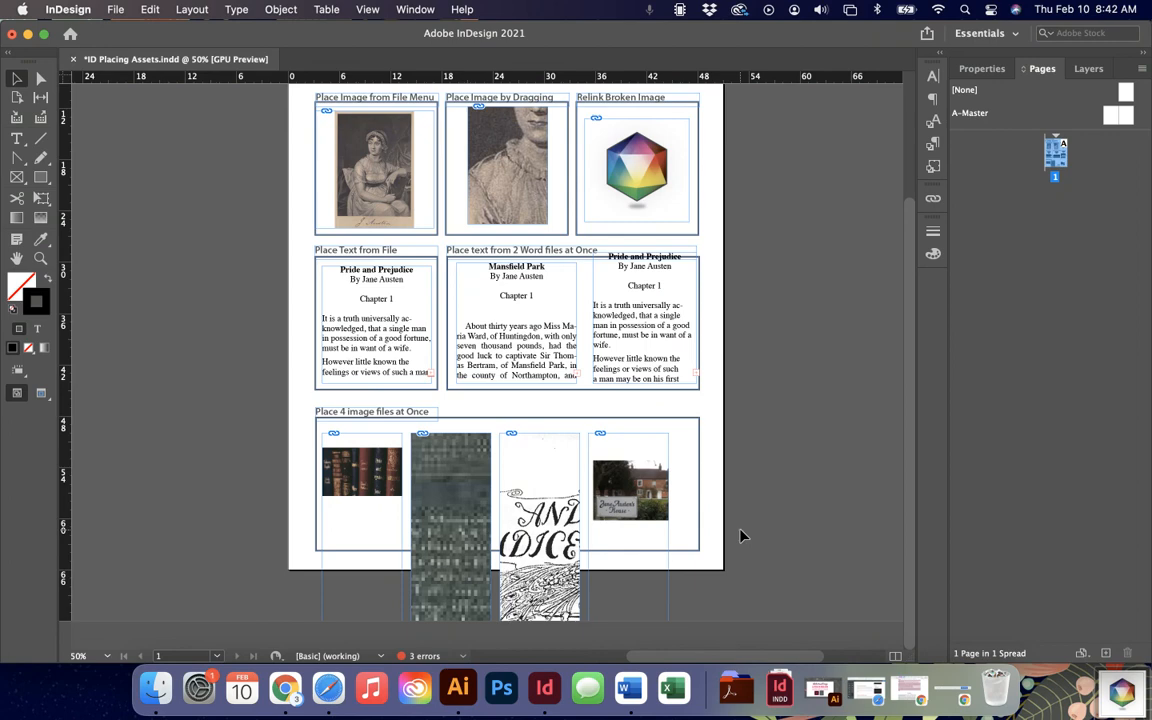
pyautogui.press('super+0')
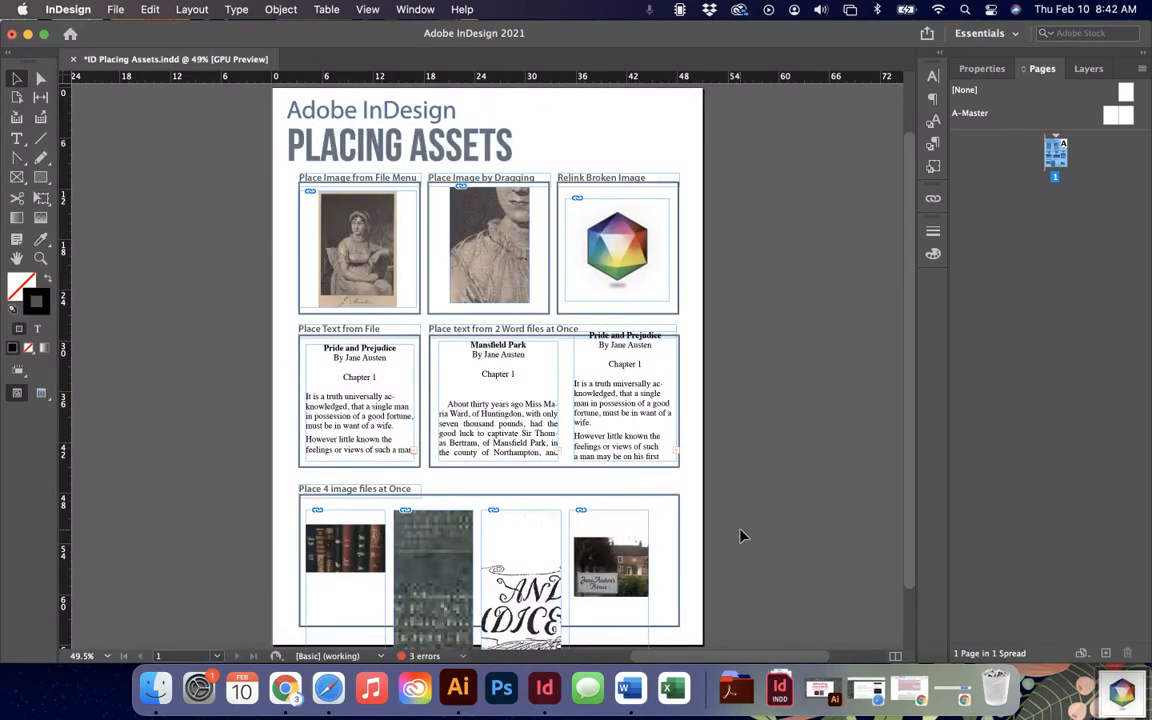